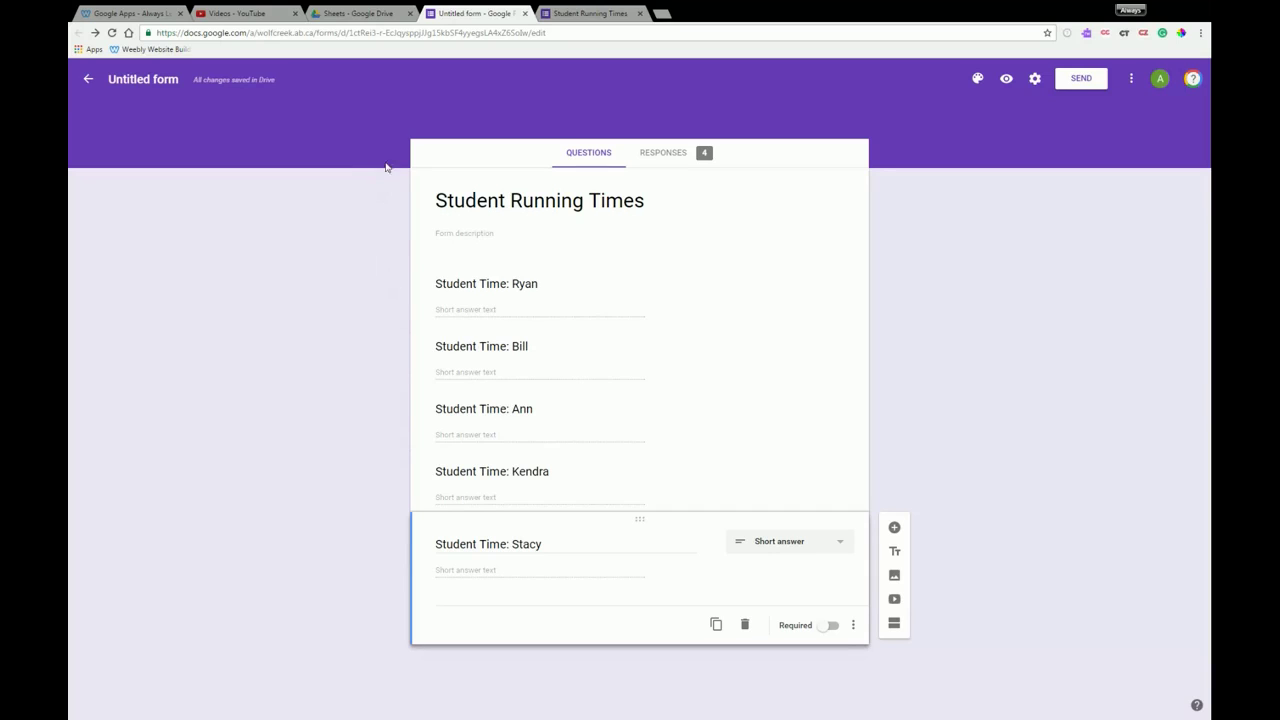
# Step: Submit a Student Running Times response with 30.2 for the first student and 44.4 for the second and fourth students
pyautogui.click(564, 14)
pyautogui.scroll(-1, 598, 376)
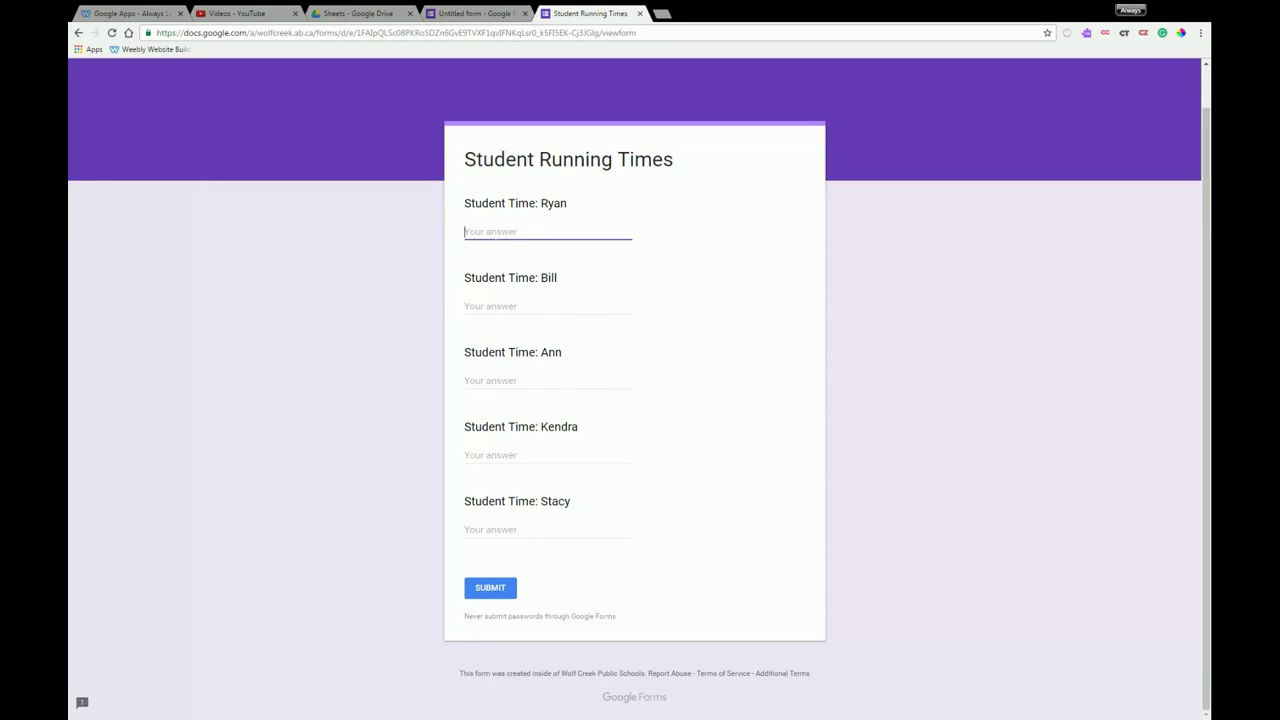
pyautogui.write('30.2')
pyautogui.click(510, 306)
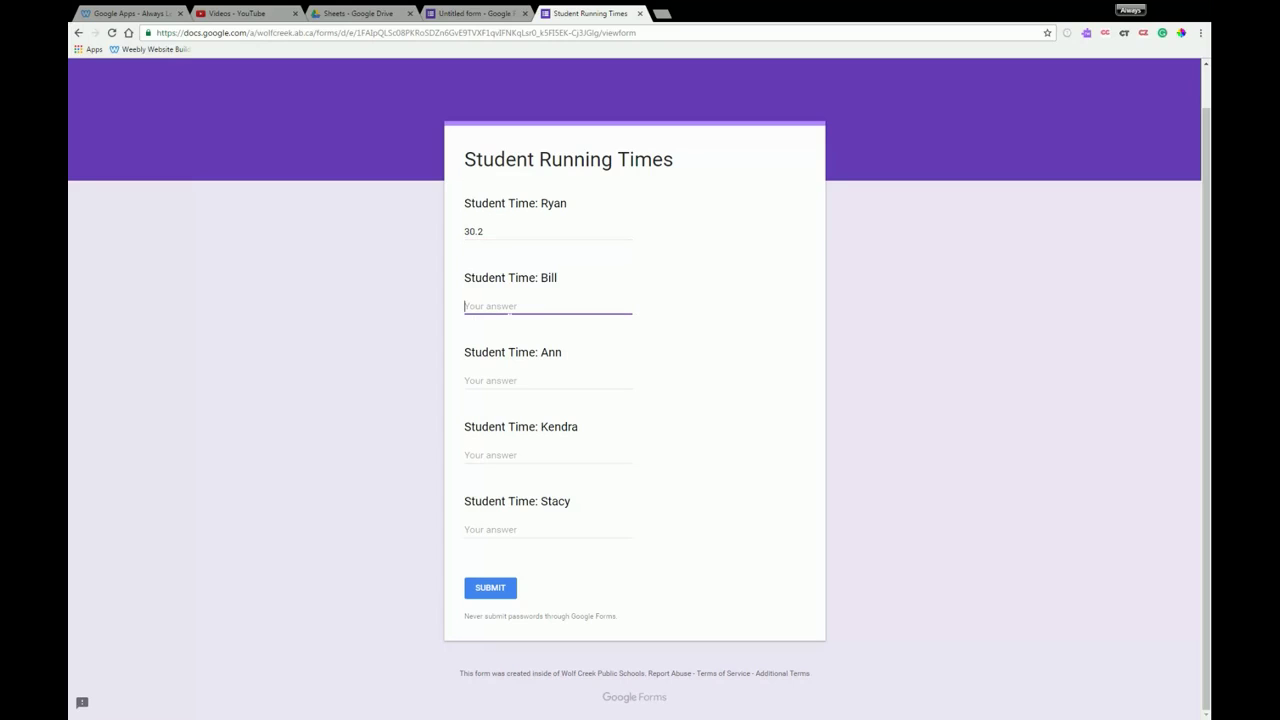
pyautogui.write('44.4')
pyautogui.click(503, 457)
pyautogui.write('44.4')
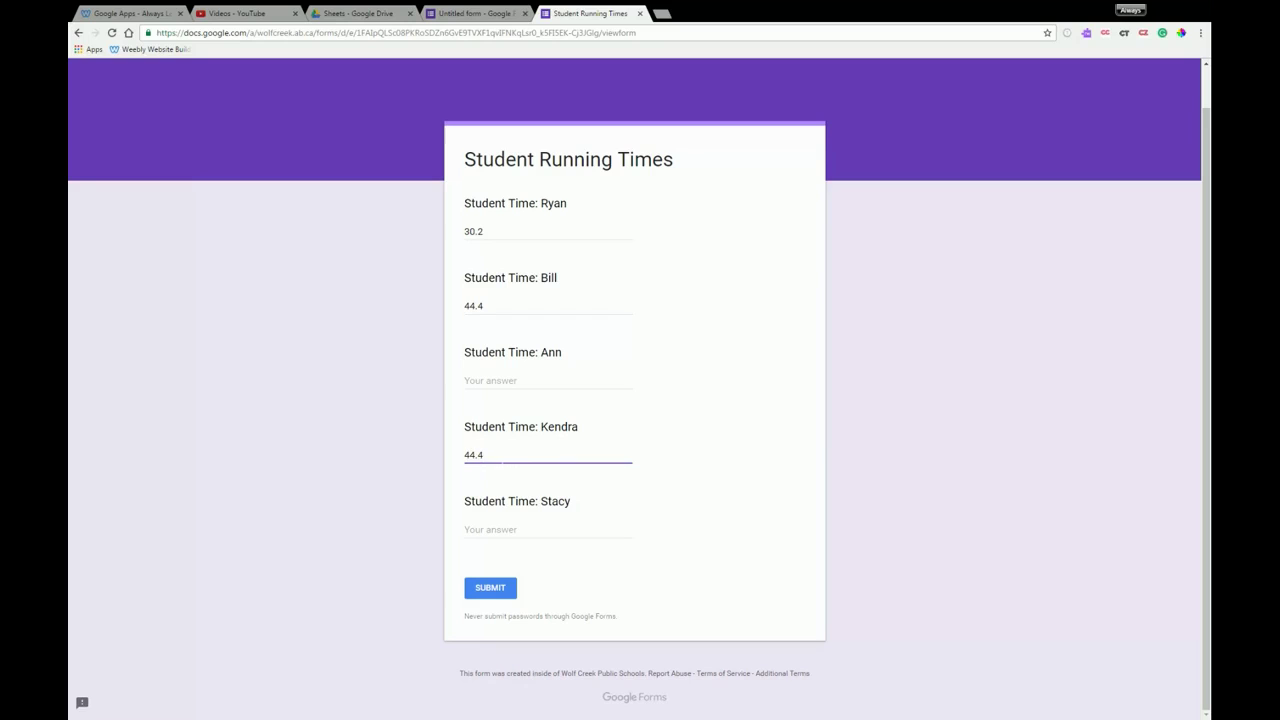
pyautogui.click(490, 589)
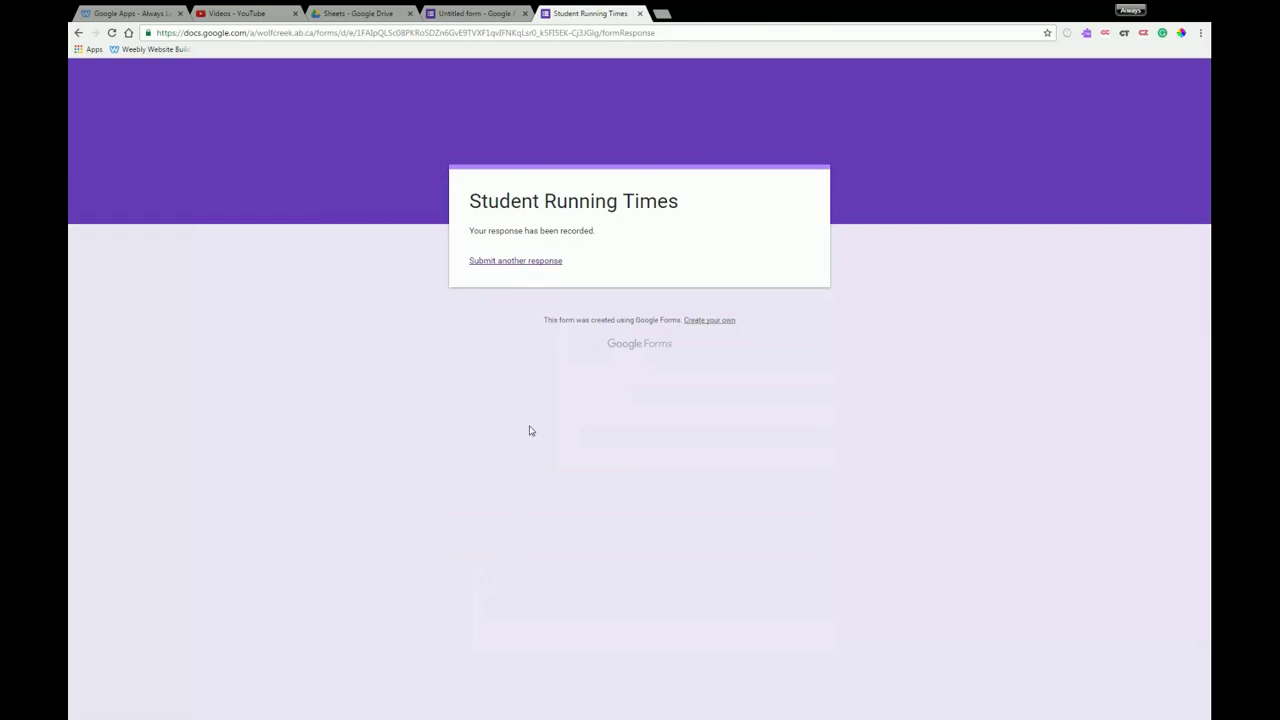
# Step: Review the running times form's response summary and send the responses to a new spreadsheet
pyautogui.click(488, 14)
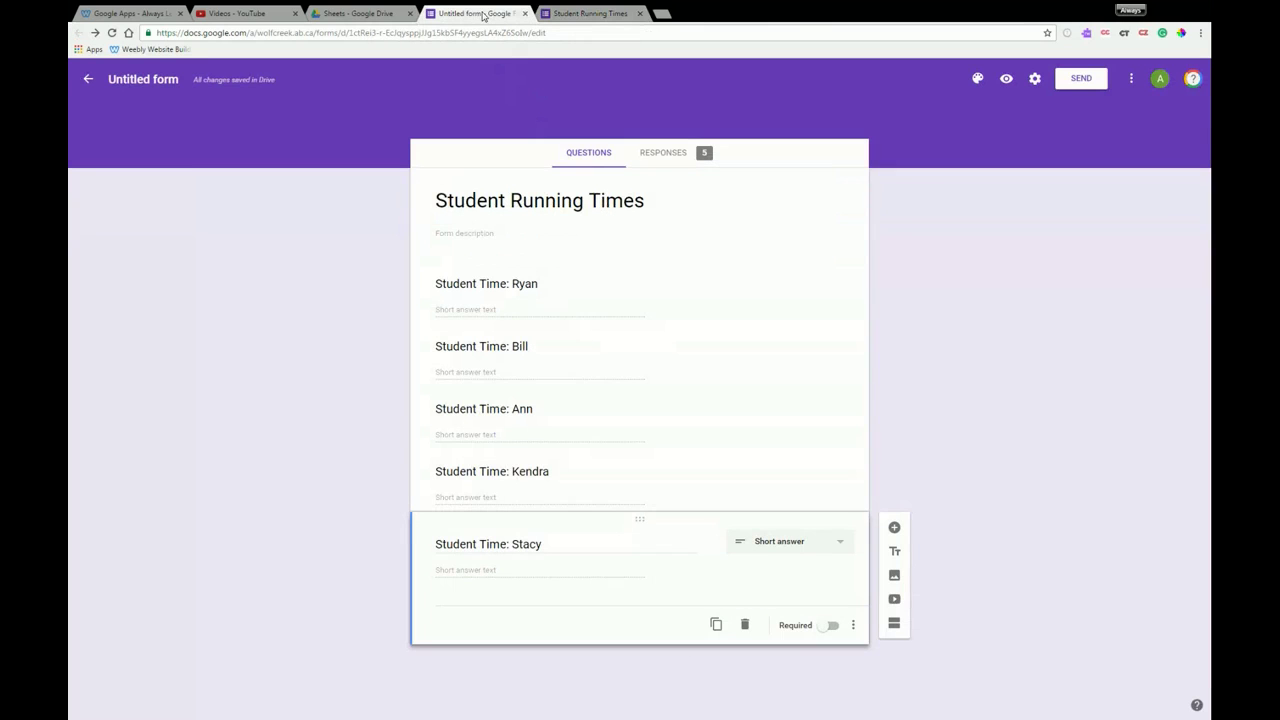
pyautogui.click(654, 155)
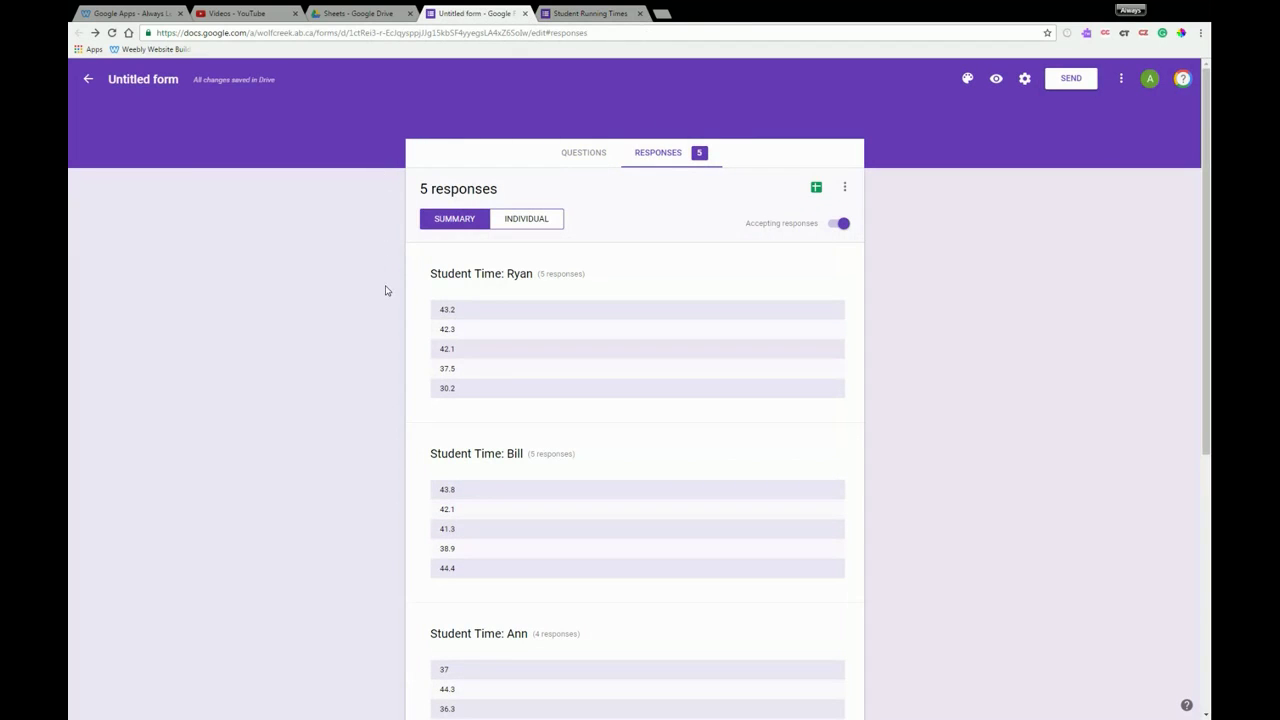
pyautogui.scroll(-1, 394, 294)
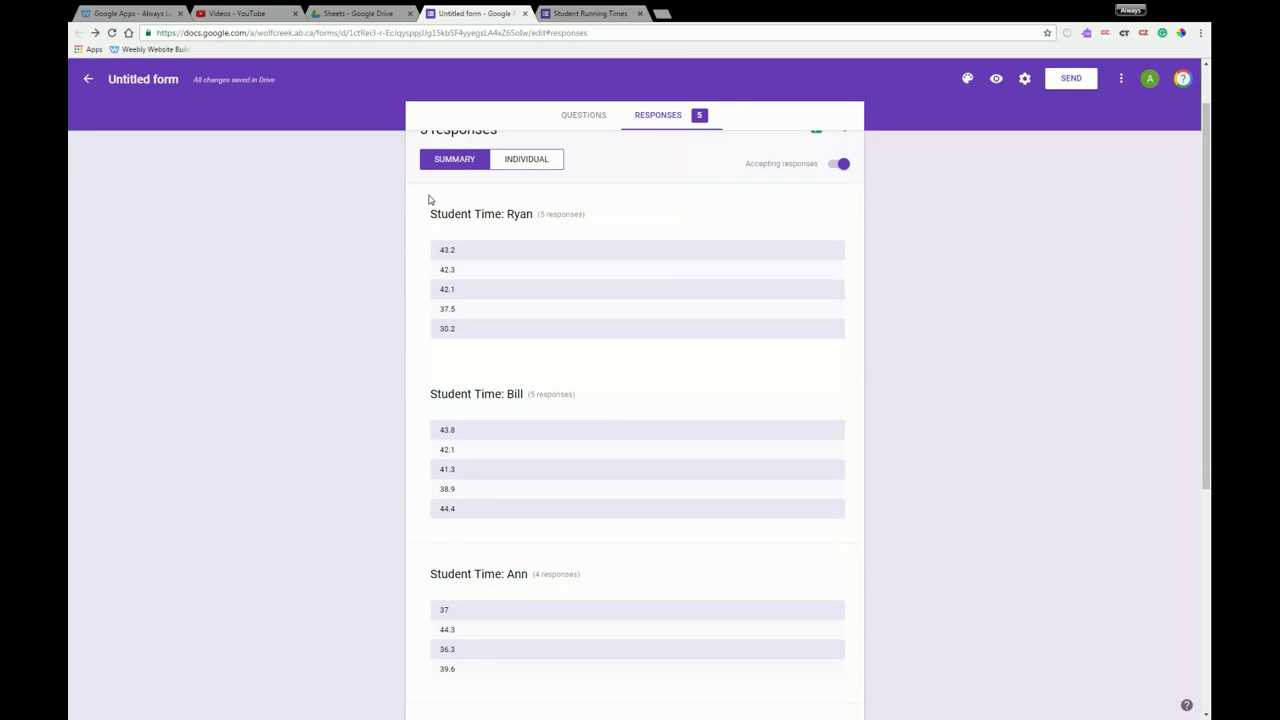
pyautogui.scroll(1, 428, 200)
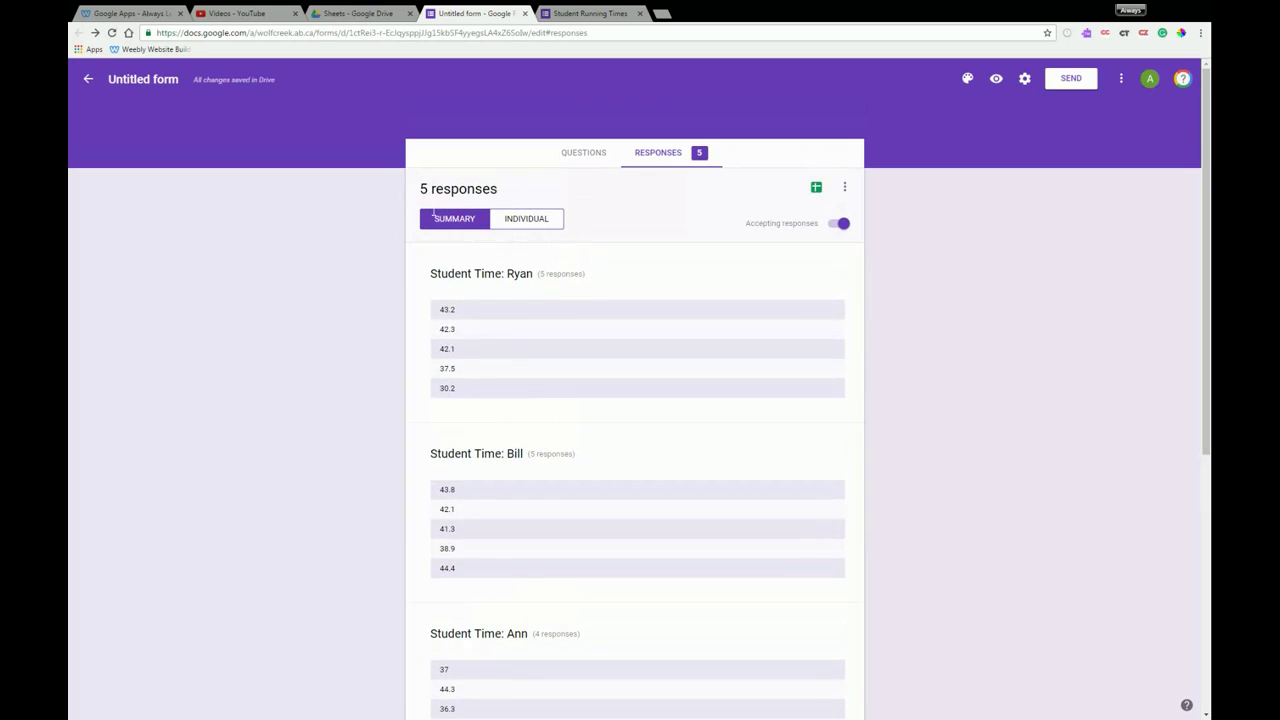
pyautogui.click(817, 190)
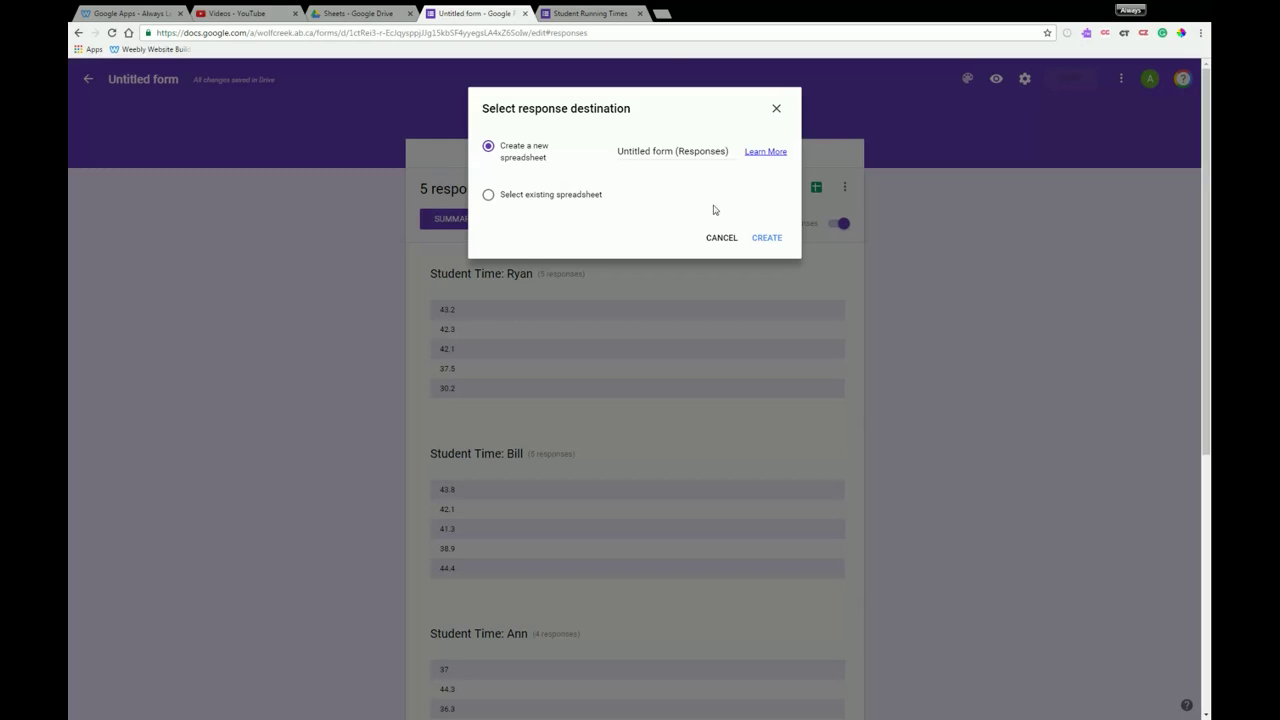
pyautogui.click(757, 240)
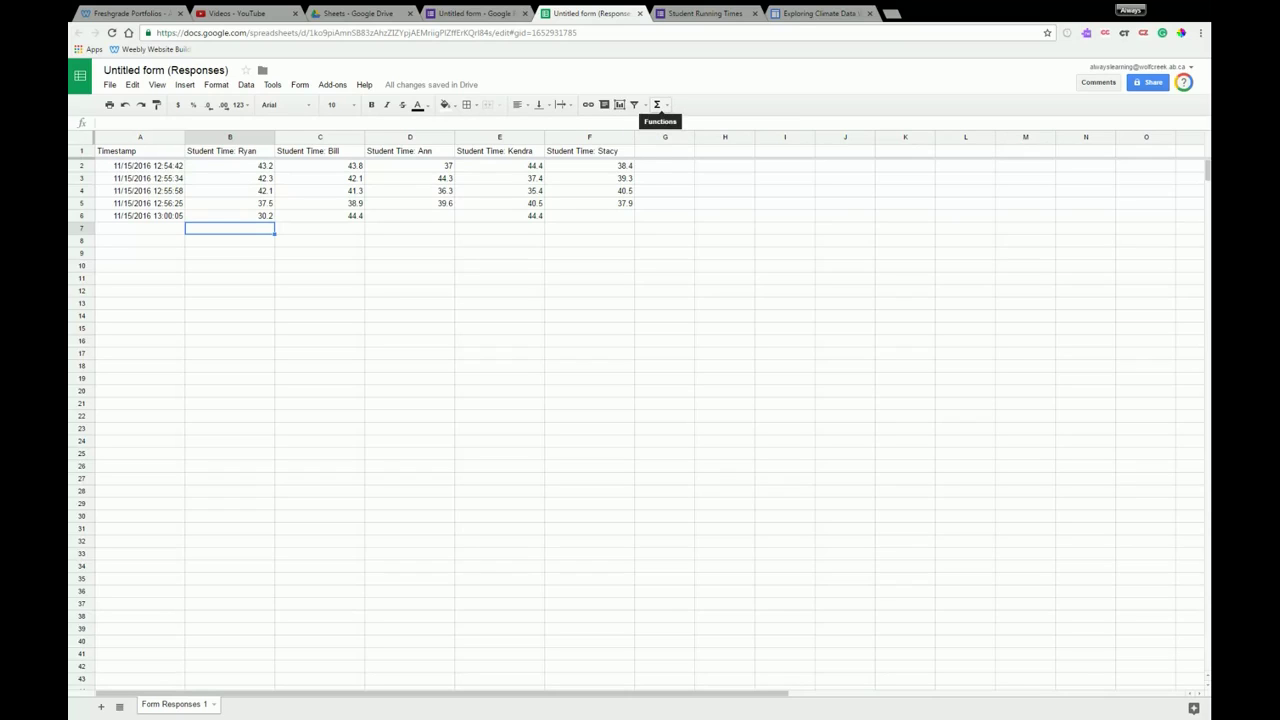
# Step: Calculate the average of the first student's times, B2:B6, in cell B7
pyautogui.click(665, 105)
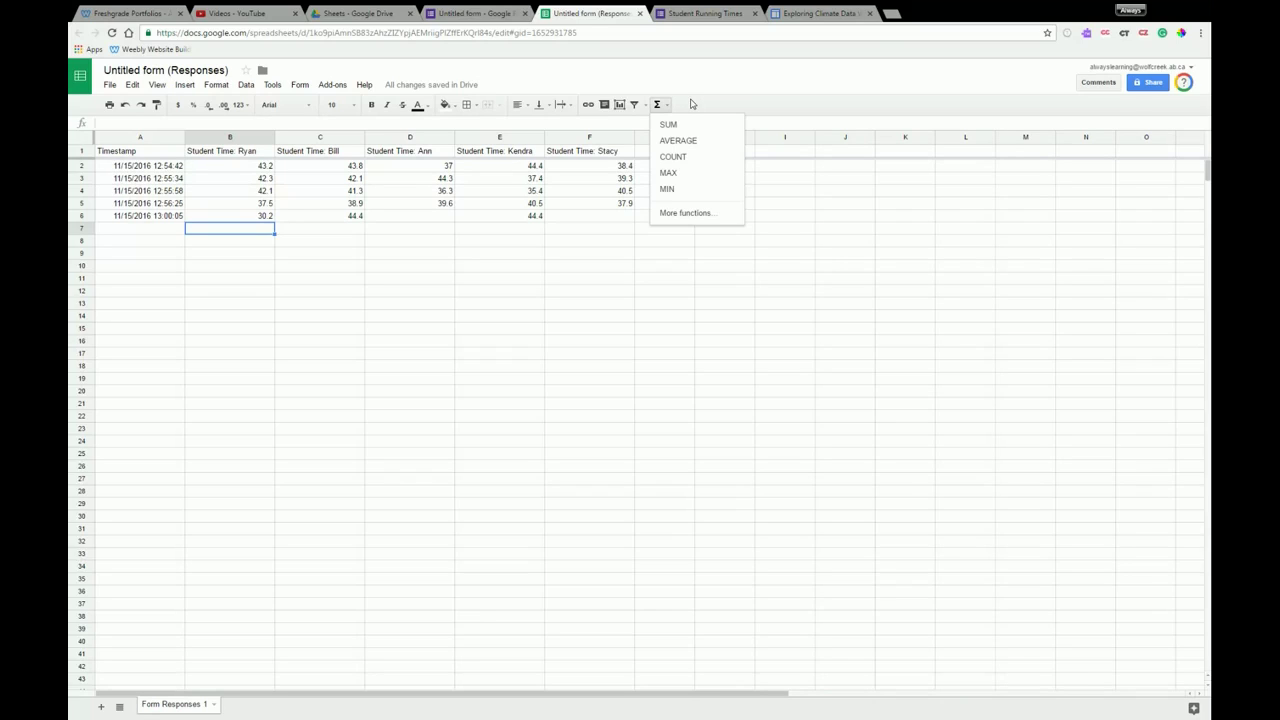
pyautogui.click(693, 105)
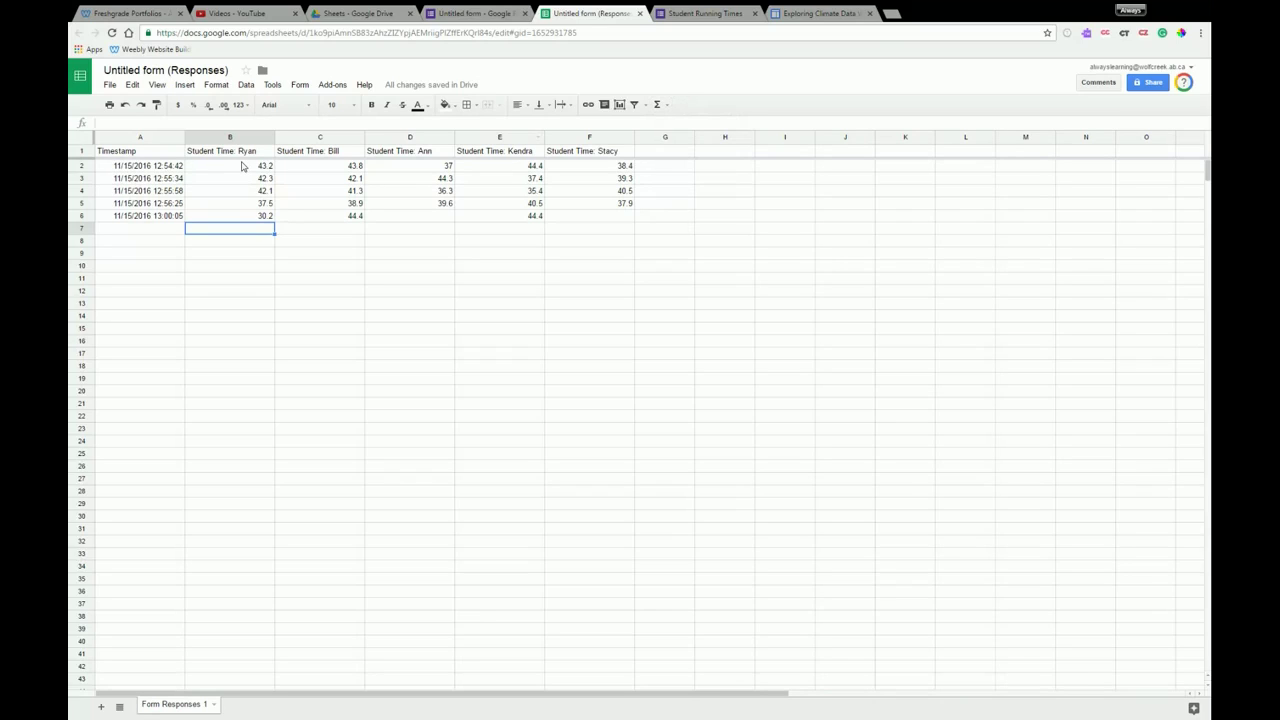
pyautogui.moveTo(243, 166); pyautogui.dragTo(241, 219)
pyautogui.click(657, 105)
pyautogui.click(667, 140)
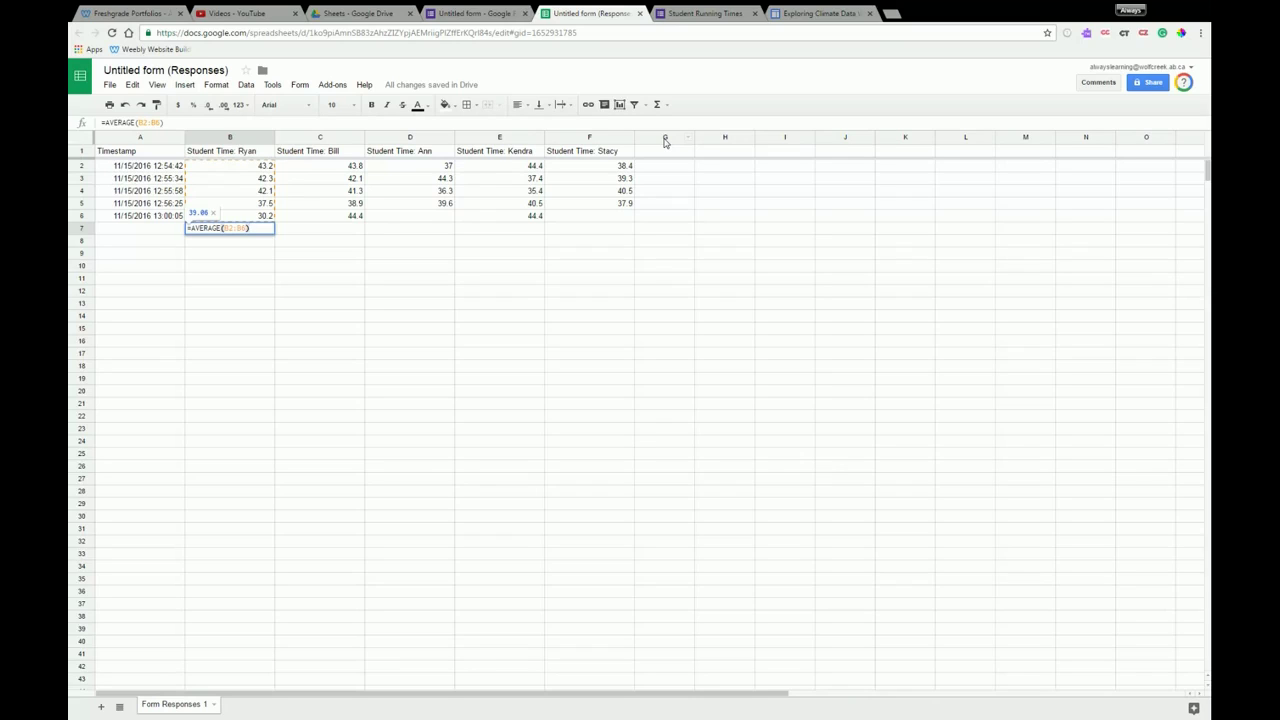
pyautogui.press('Return')
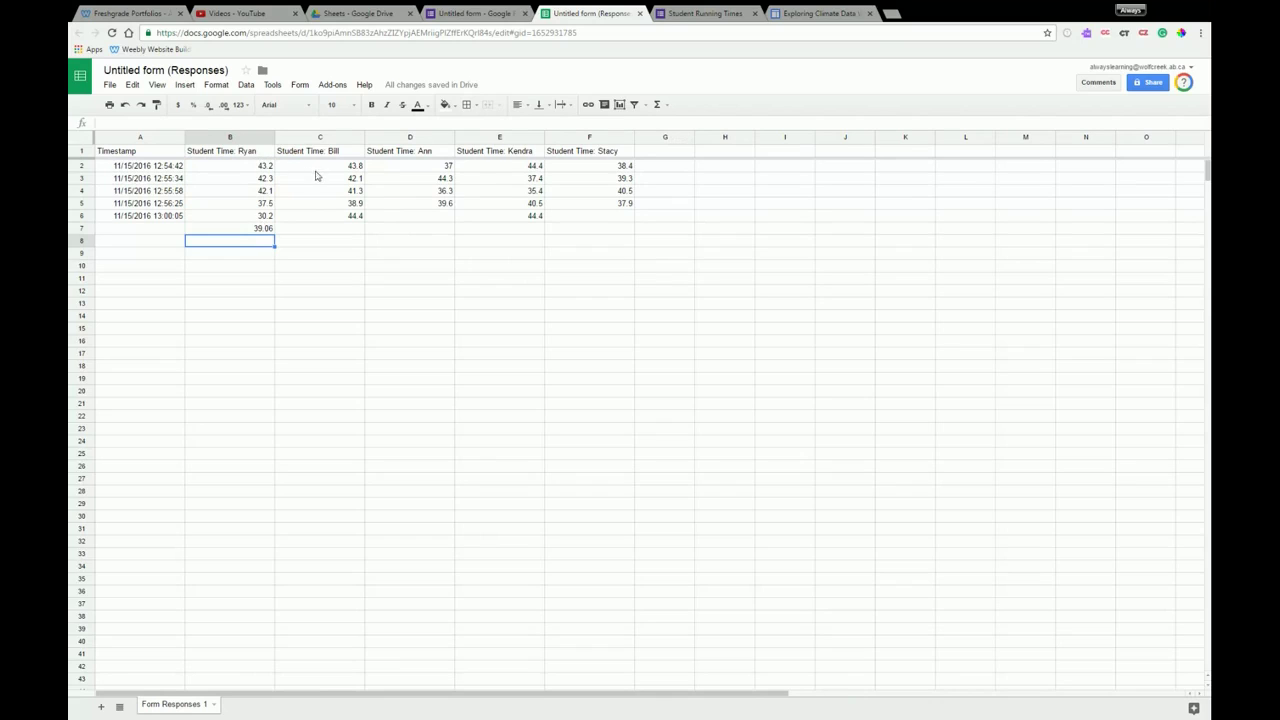
# Step: Calculate the average of the second student's times, C2:C6, in cell C7
pyautogui.moveTo(329, 166); pyautogui.dragTo(333, 216)
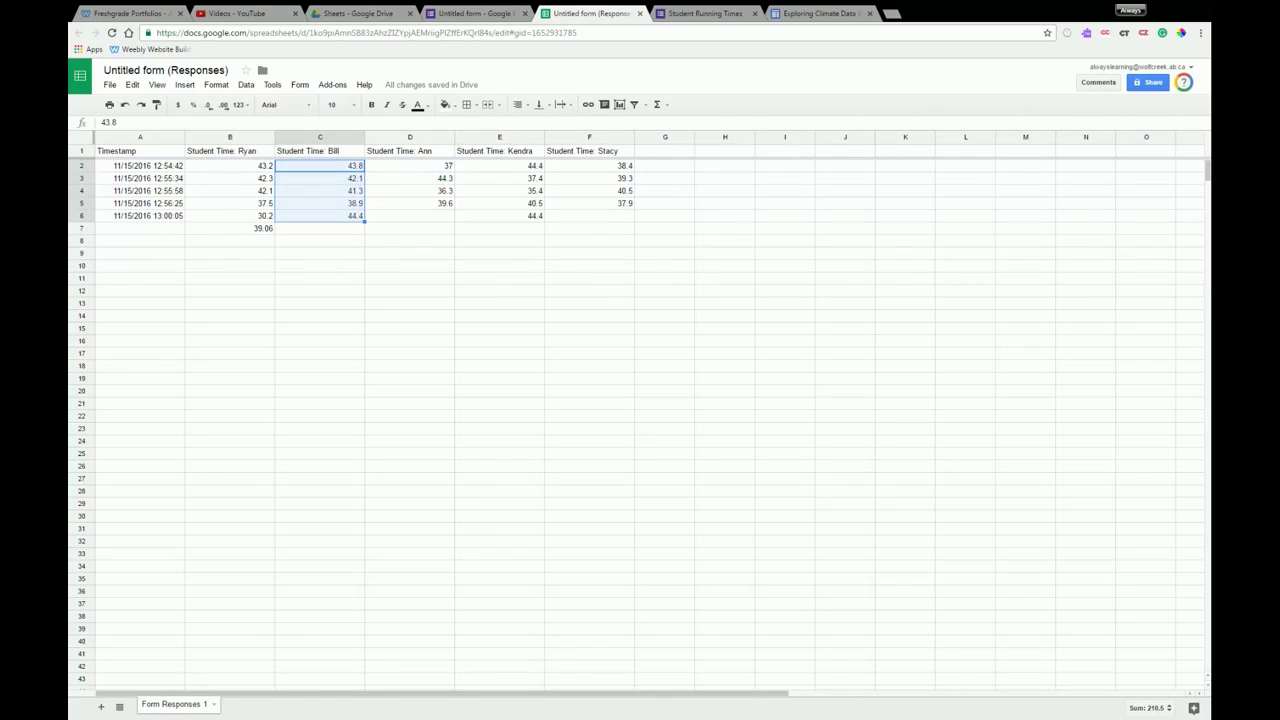
pyautogui.click(657, 104)
pyautogui.click(676, 140)
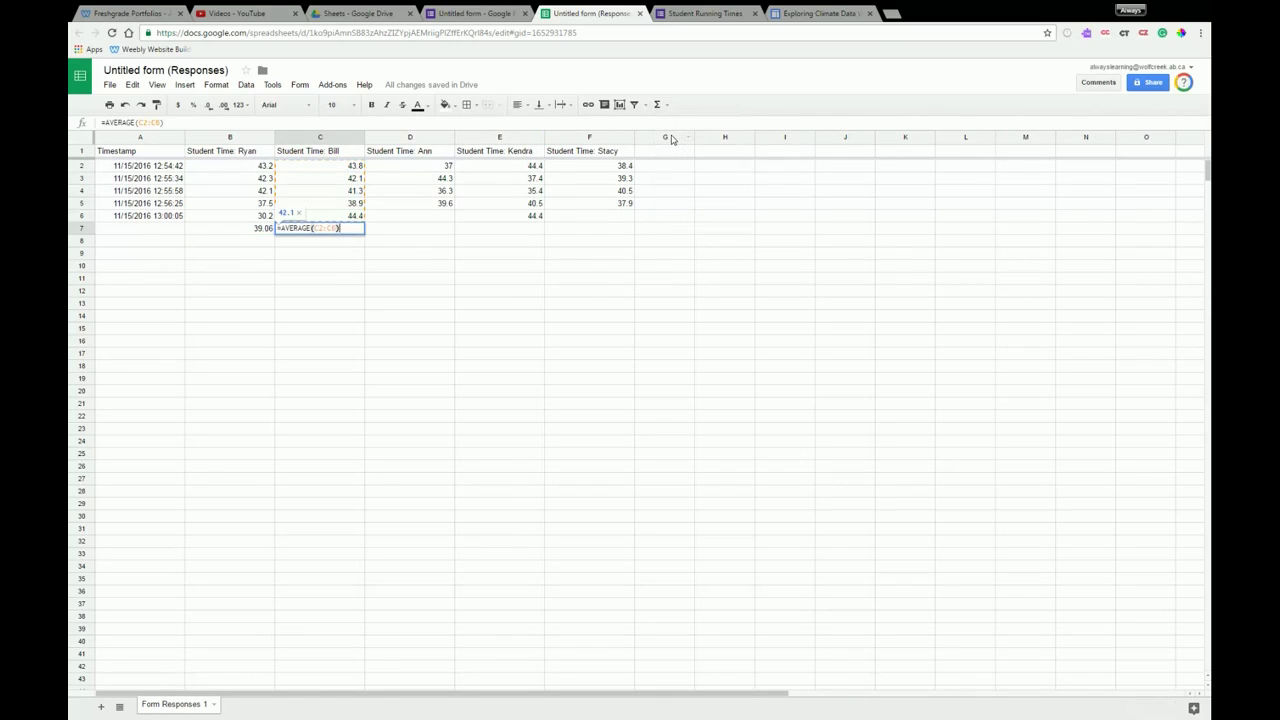
pyautogui.press('Return')
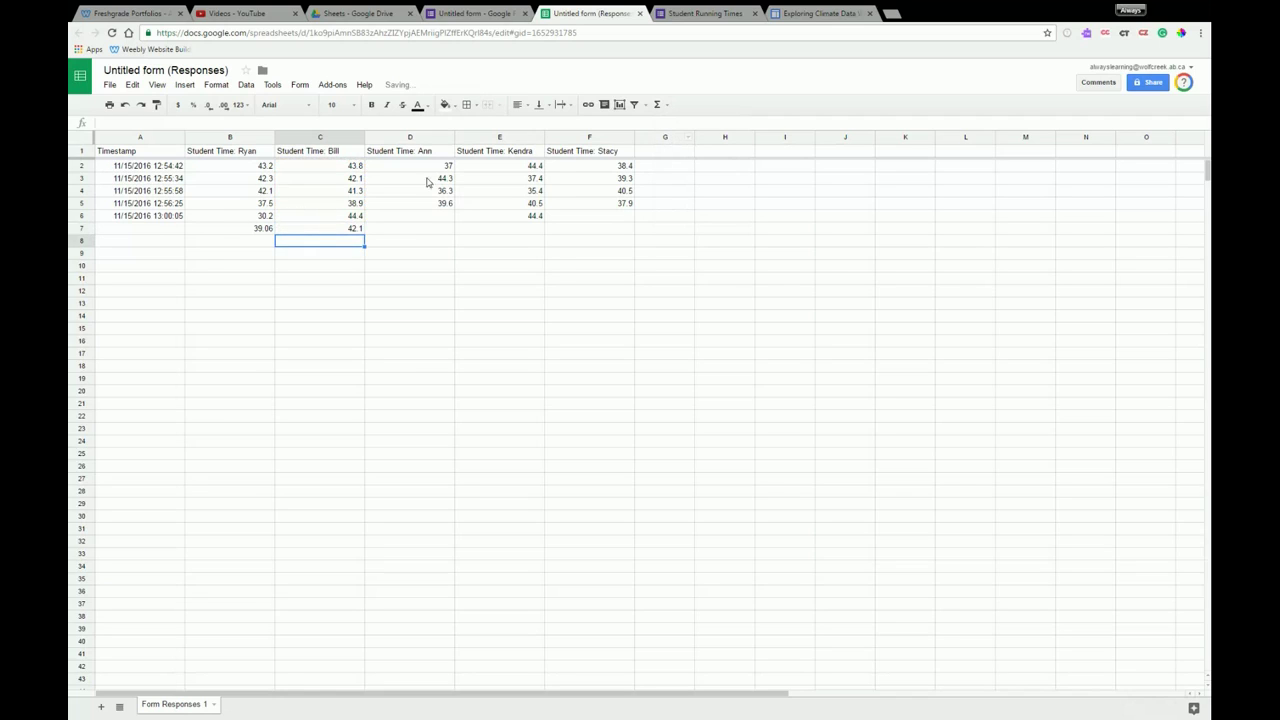
# Step: Calculate the average of the third student's times, D2:D6, in cell D7
pyautogui.moveTo(421, 168); pyautogui.dragTo(428, 218)
pyautogui.click(426, 216)
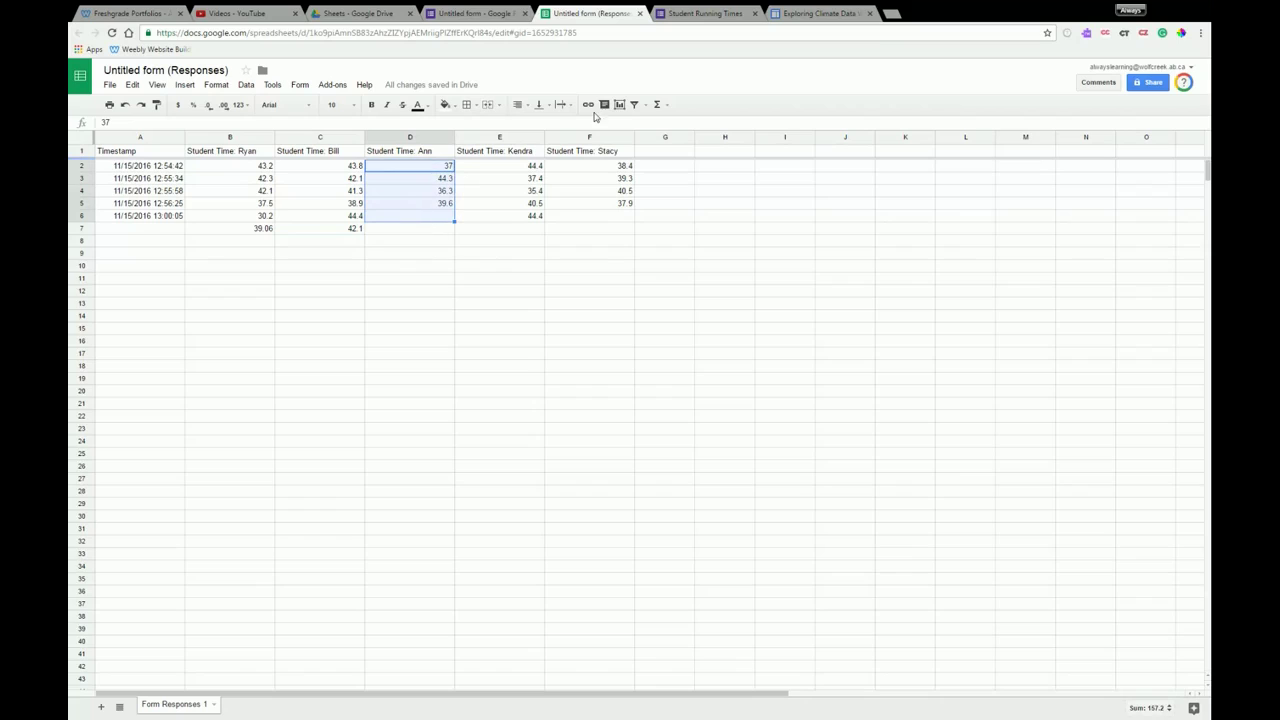
pyautogui.click(667, 107)
pyautogui.click(663, 137)
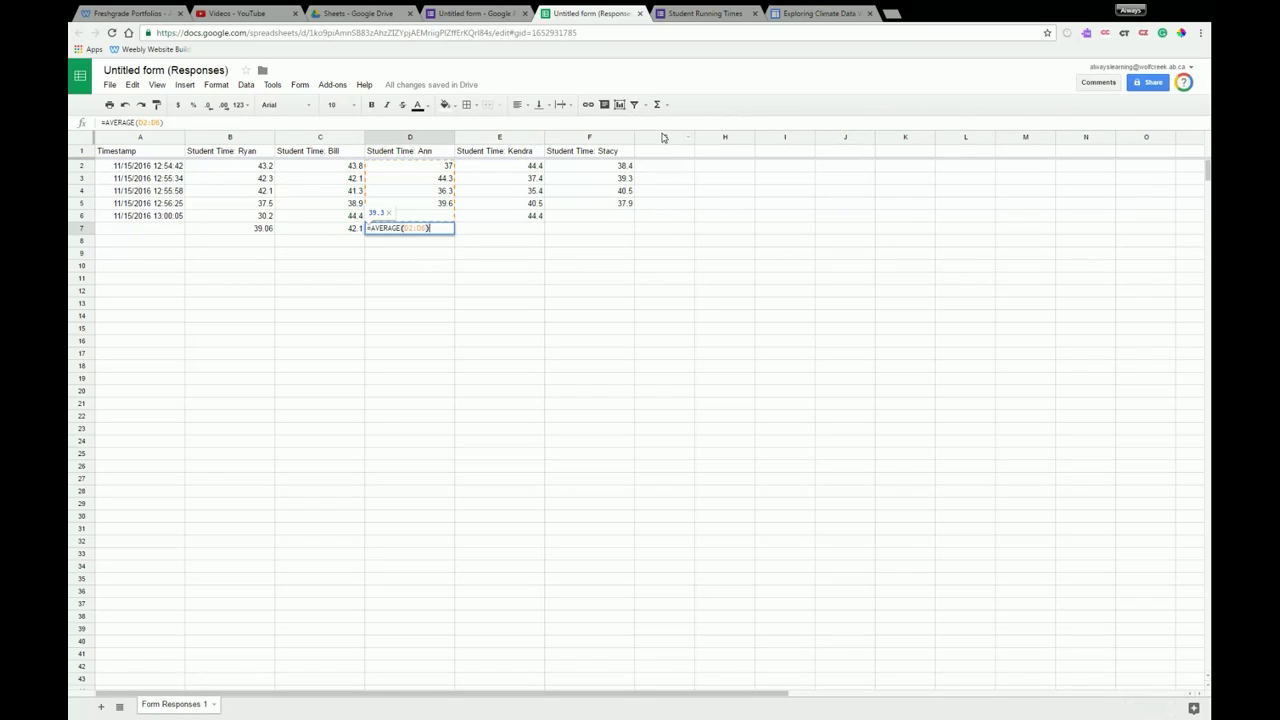
pyautogui.press('Return')
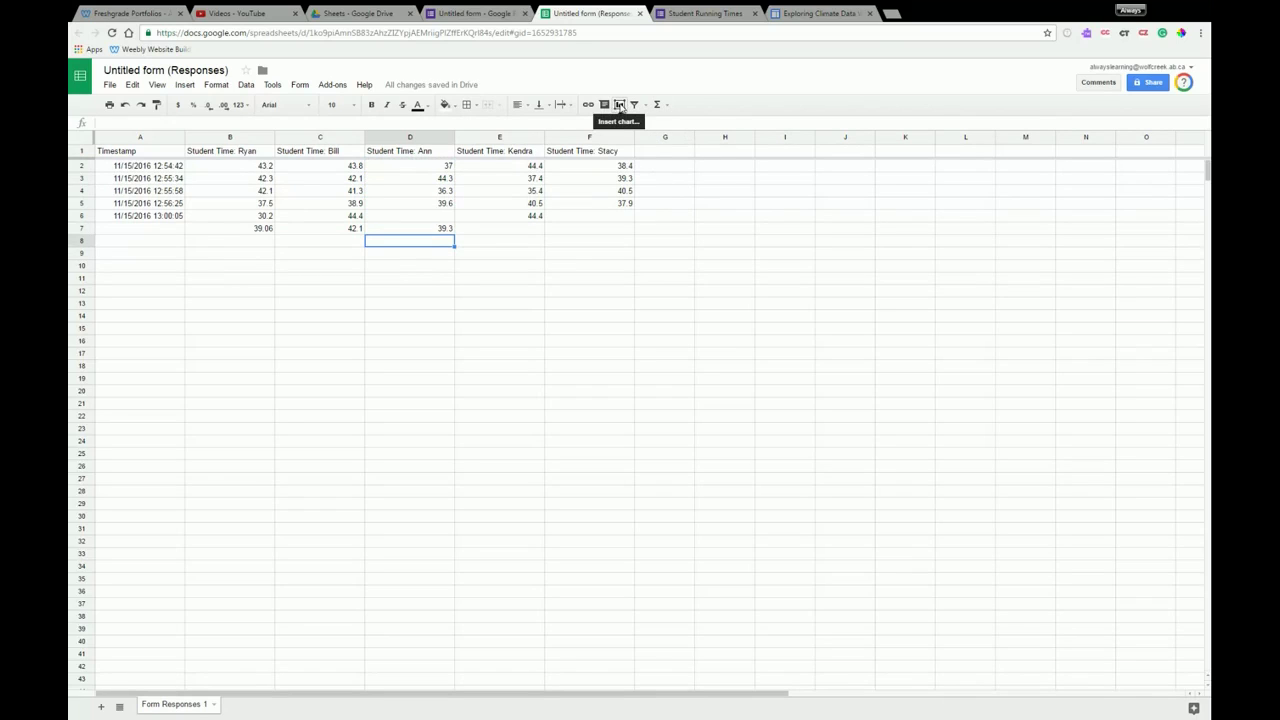
# Step: Insert the recommended line chart of column B and place it in the empty cells beside the data, around columns I to N
pyautogui.click(251, 142)
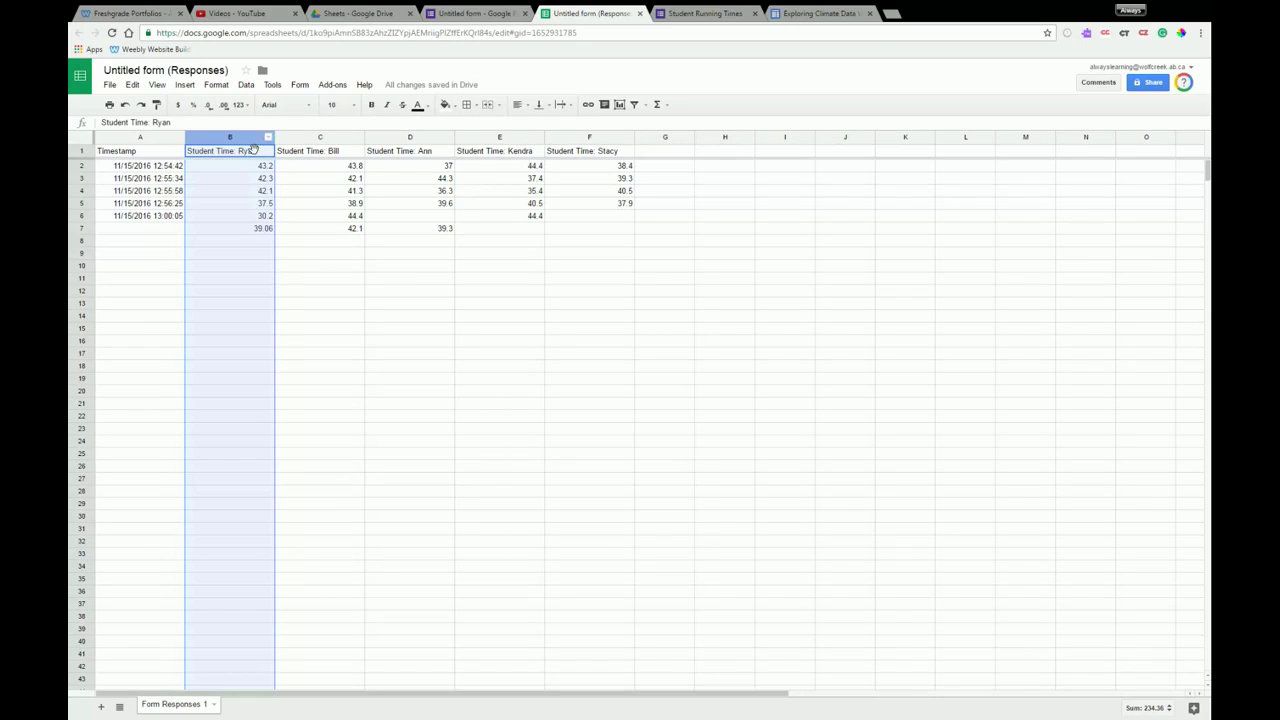
pyautogui.click(619, 104)
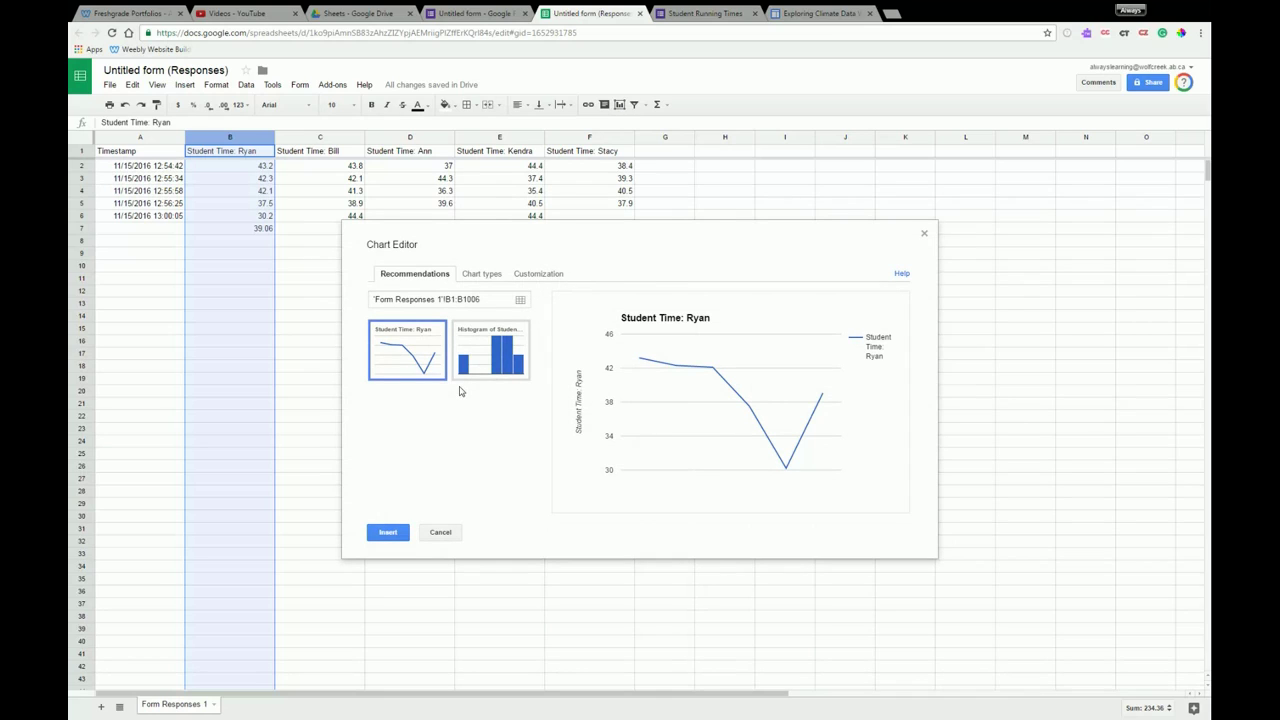
pyautogui.click(388, 533)
pyautogui.moveTo(406, 303); pyautogui.dragTo(950, 297)
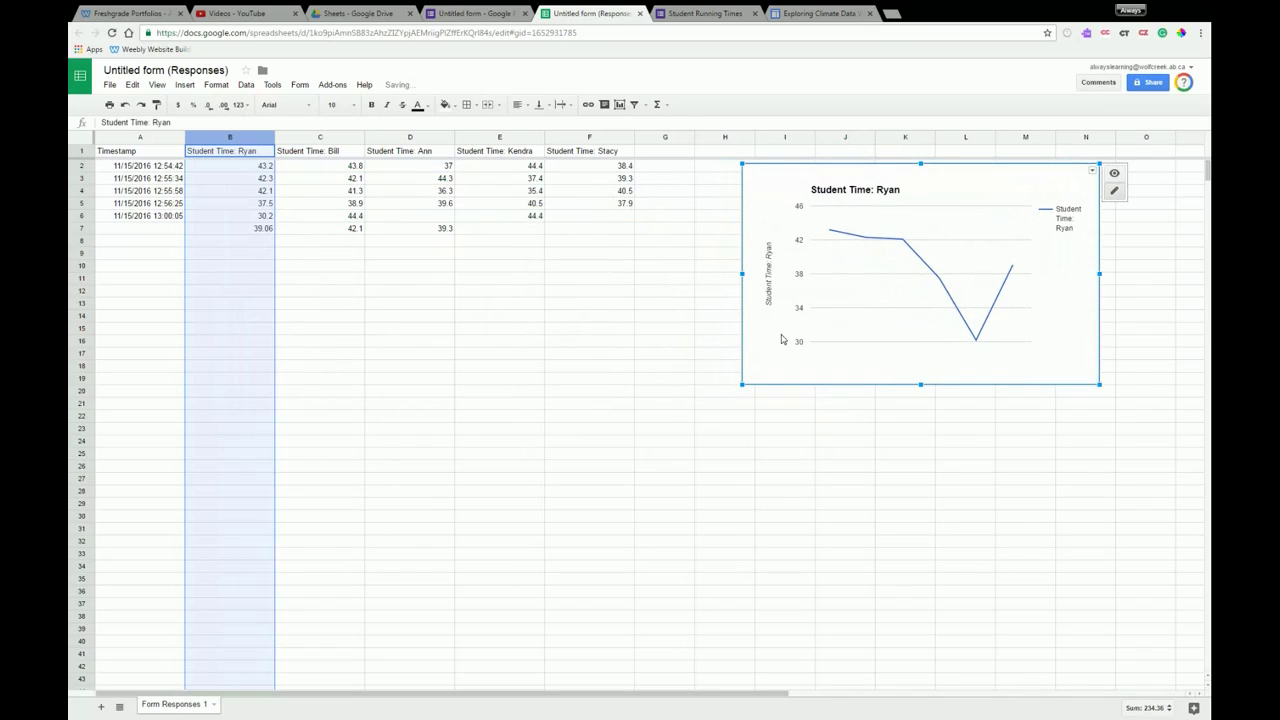
pyautogui.click(710, 366)
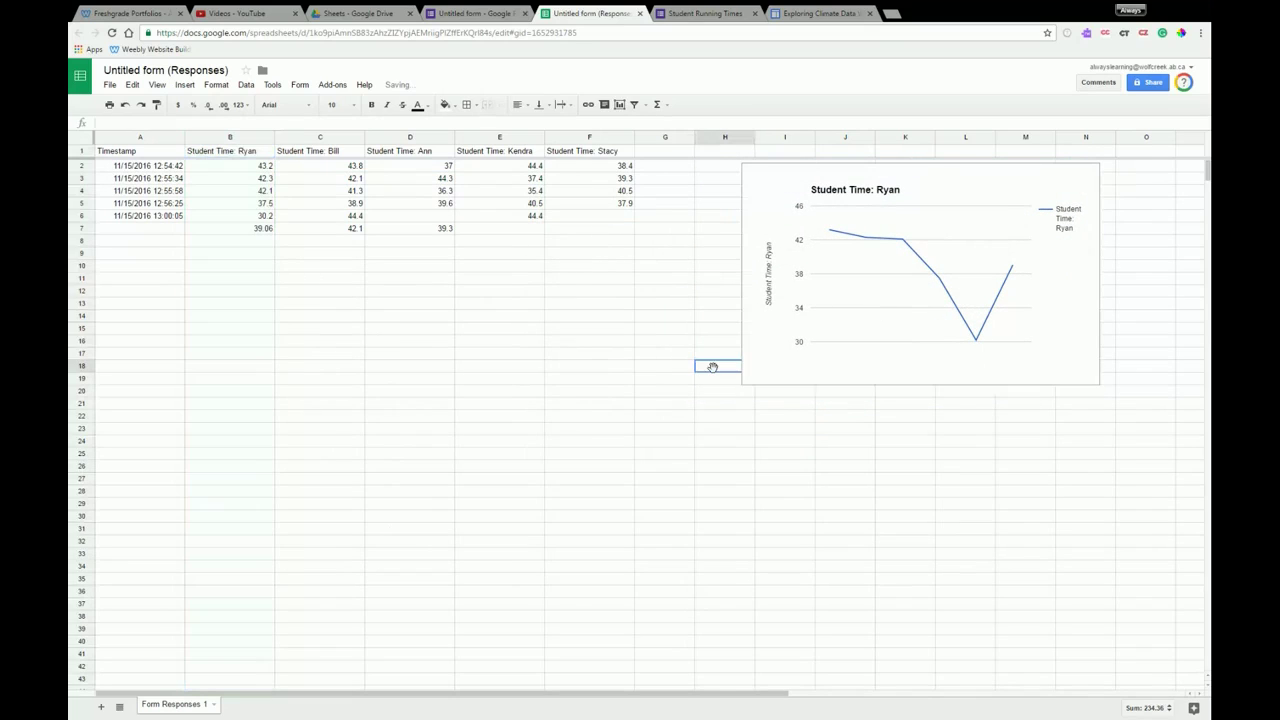
# Step: Insert a line chart comparing all students' times in columns B to F and place it directly below the first chart
pyautogui.click(210, 140)
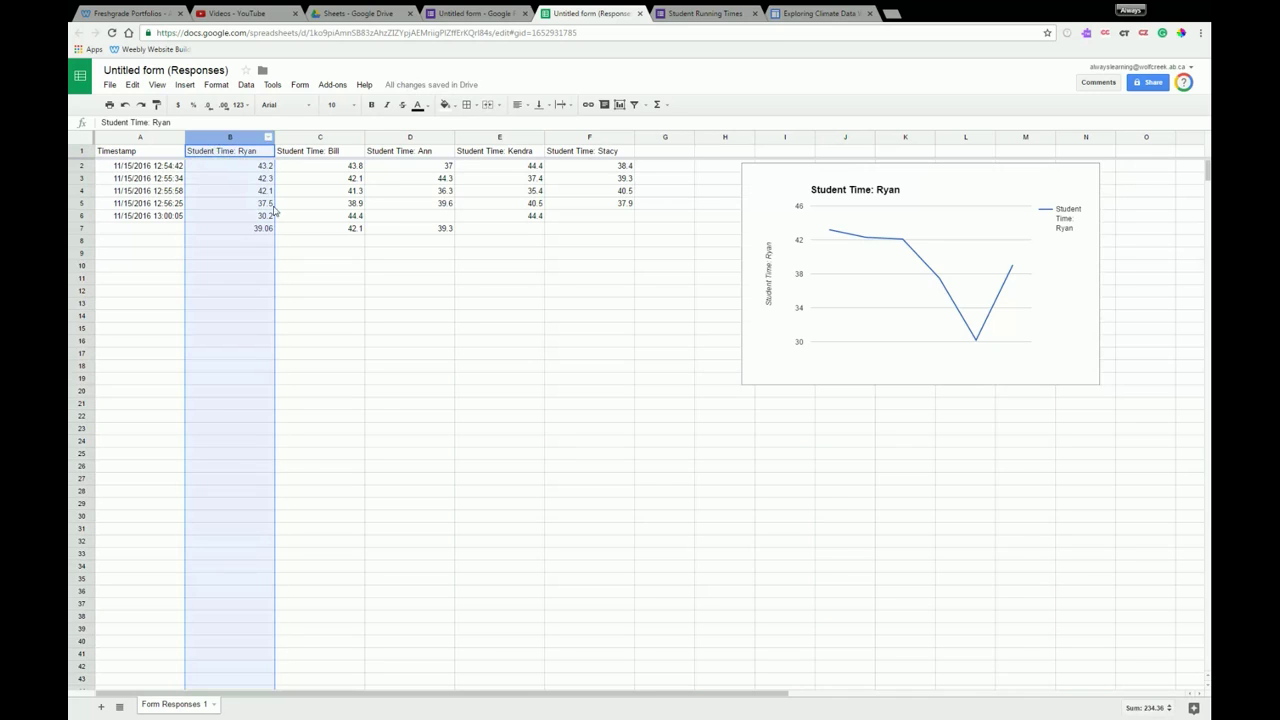
pyautogui.click(325, 229)
pyautogui.moveTo(214, 138); pyautogui.dragTo(627, 138)
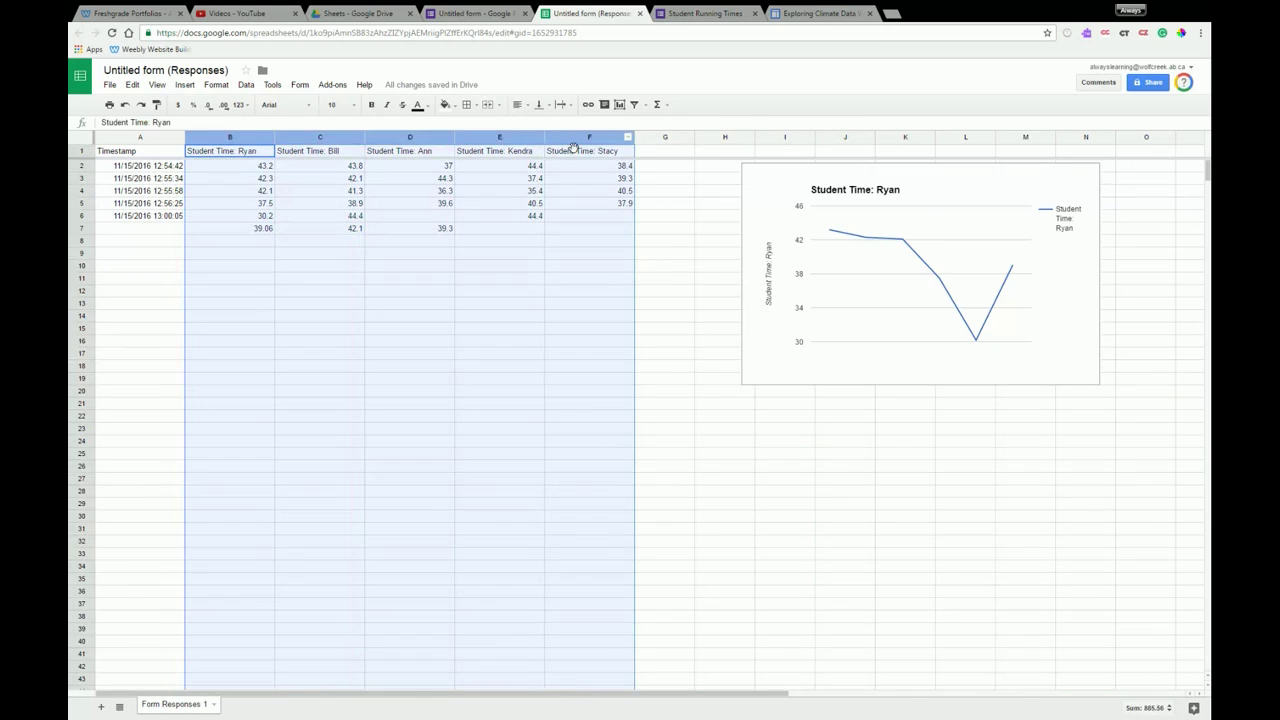
pyautogui.click(620, 105)
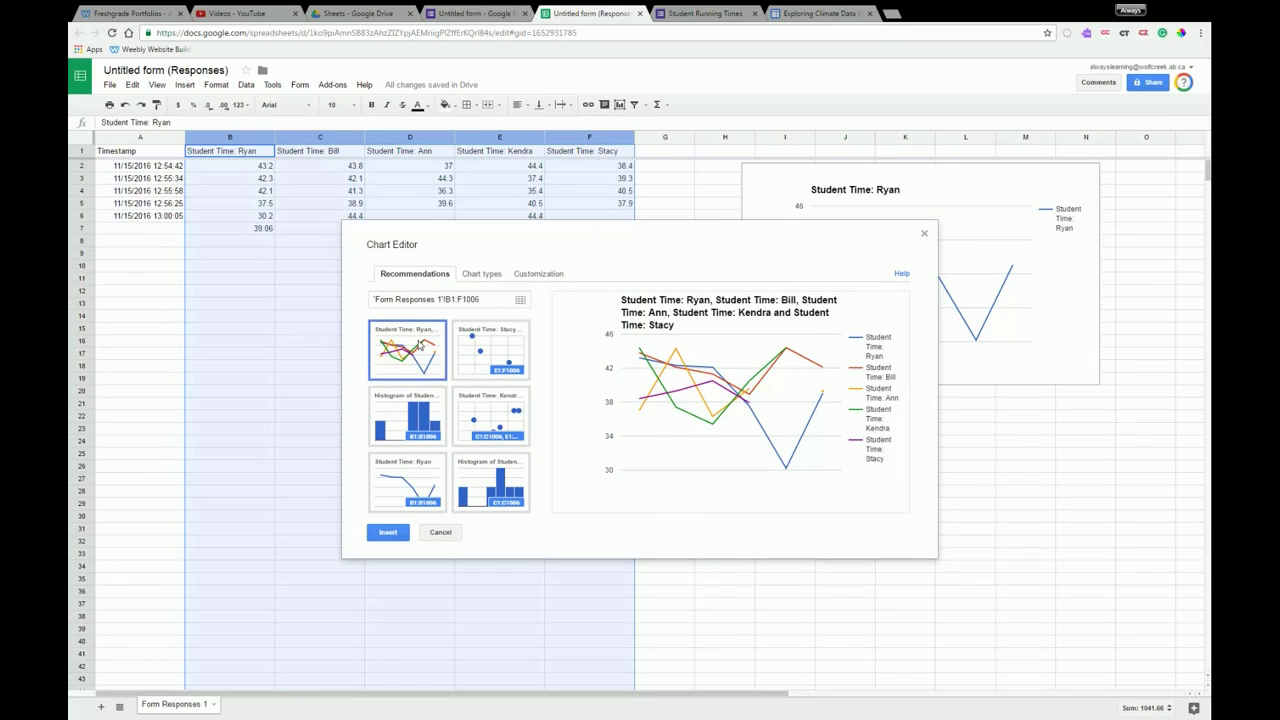
pyautogui.click(384, 531)
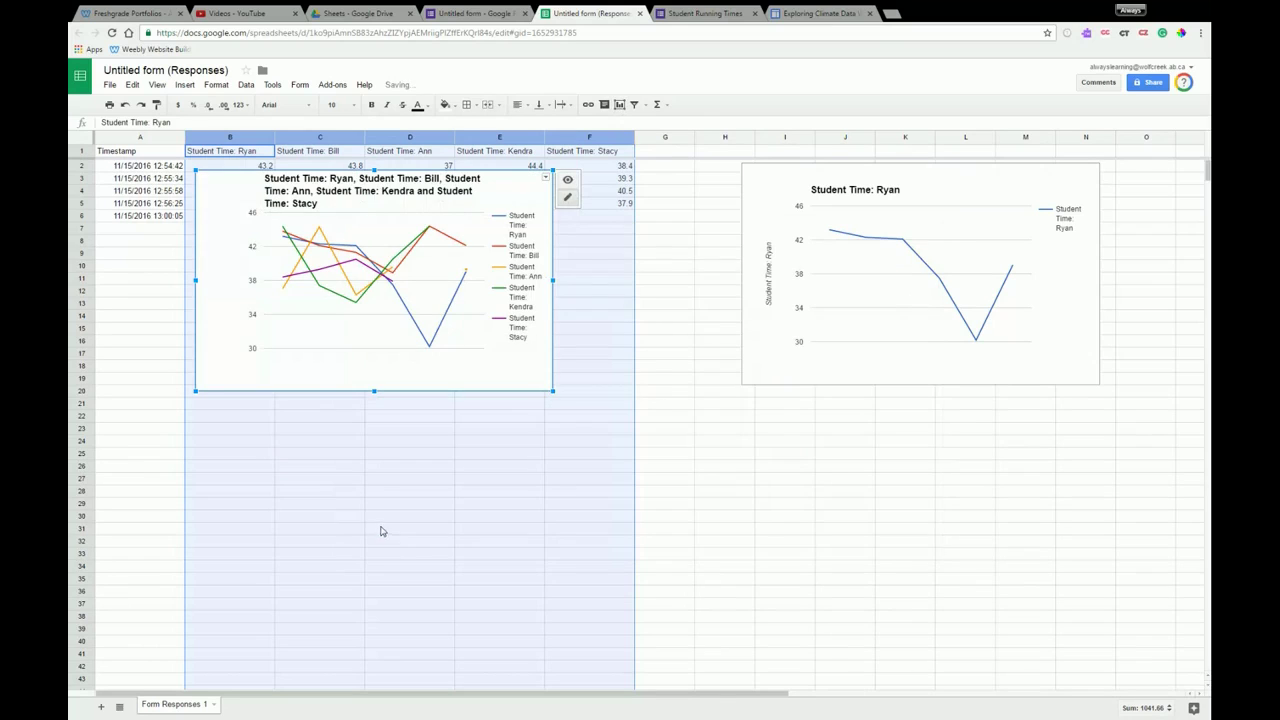
pyautogui.moveTo(474, 203); pyautogui.dragTo(1016, 437)
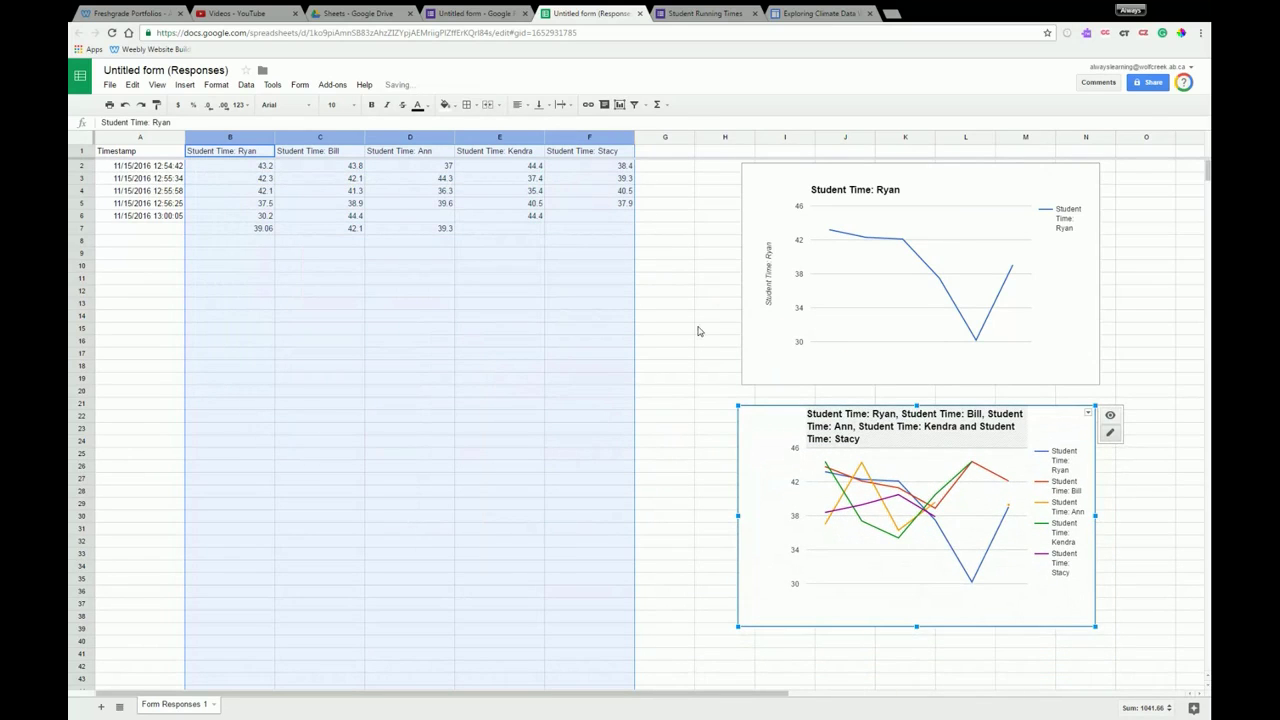
pyautogui.click(698, 330)
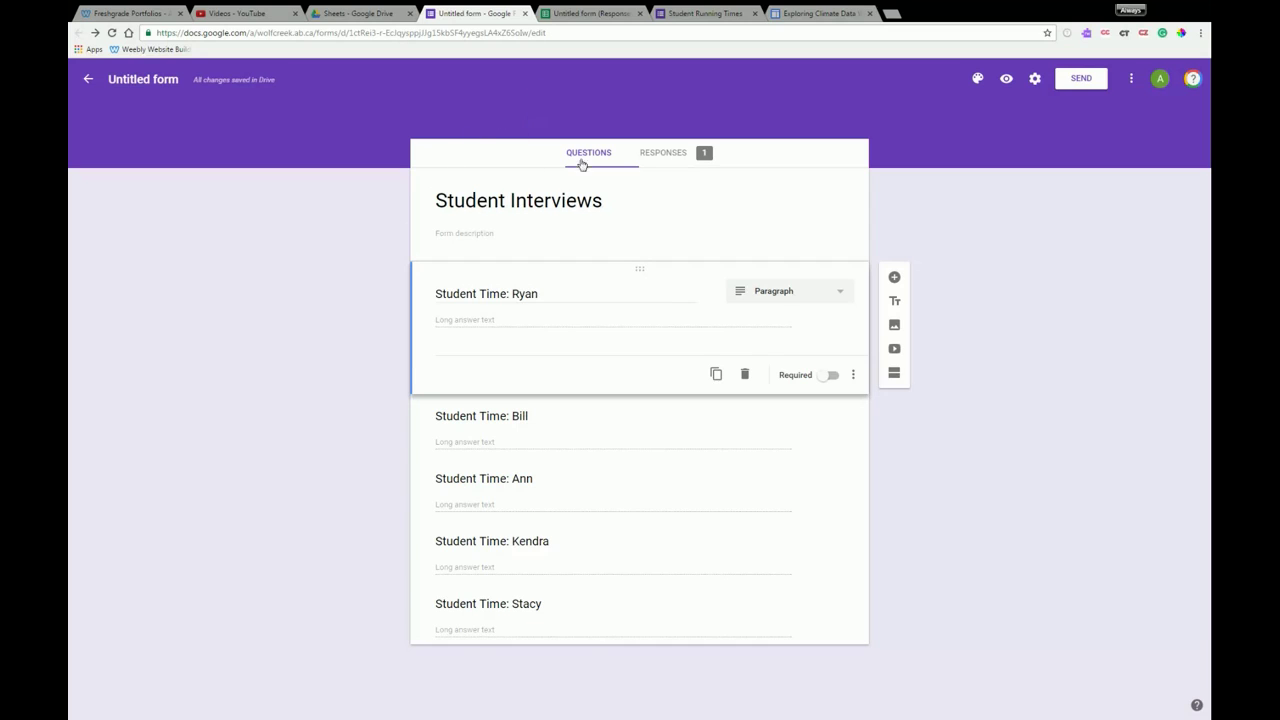
# Step: Preview the Student Interviews form and submit "The student showed great mastery of the outcome and their ability to apply it within a problem solving context" for students one, three and five
pyautogui.click(1006, 80)
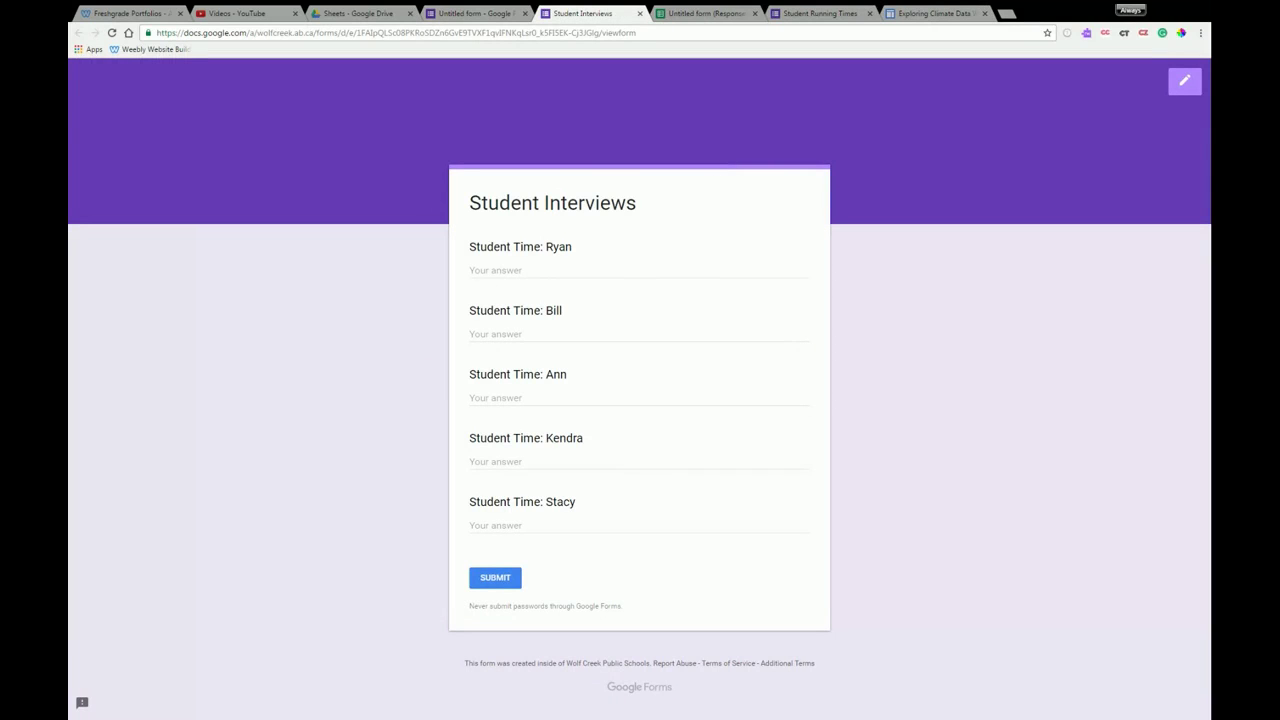
pyautogui.write('The student showed great mastery of the outcome and their ability to apply it within a problem solving context')
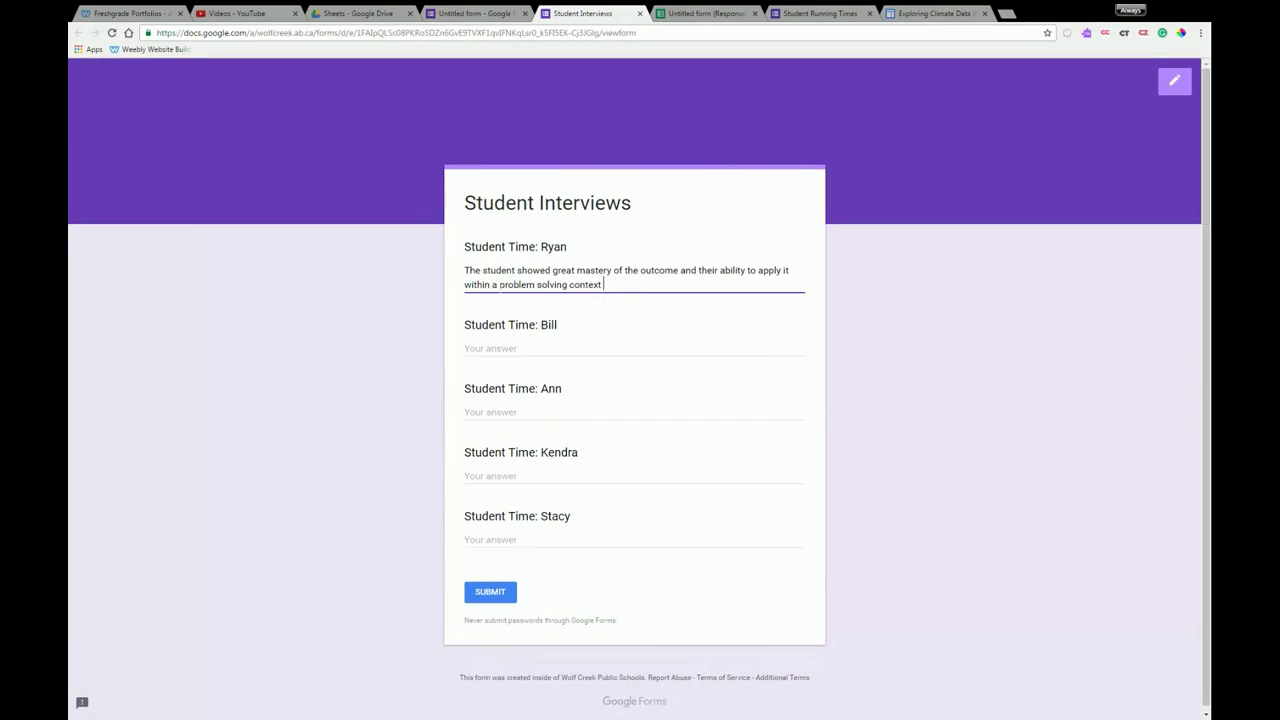
pyautogui.click(491, 410)
pyautogui.write('The student showed great mastery of the outcome and their ability to apply it within a problem solving context')
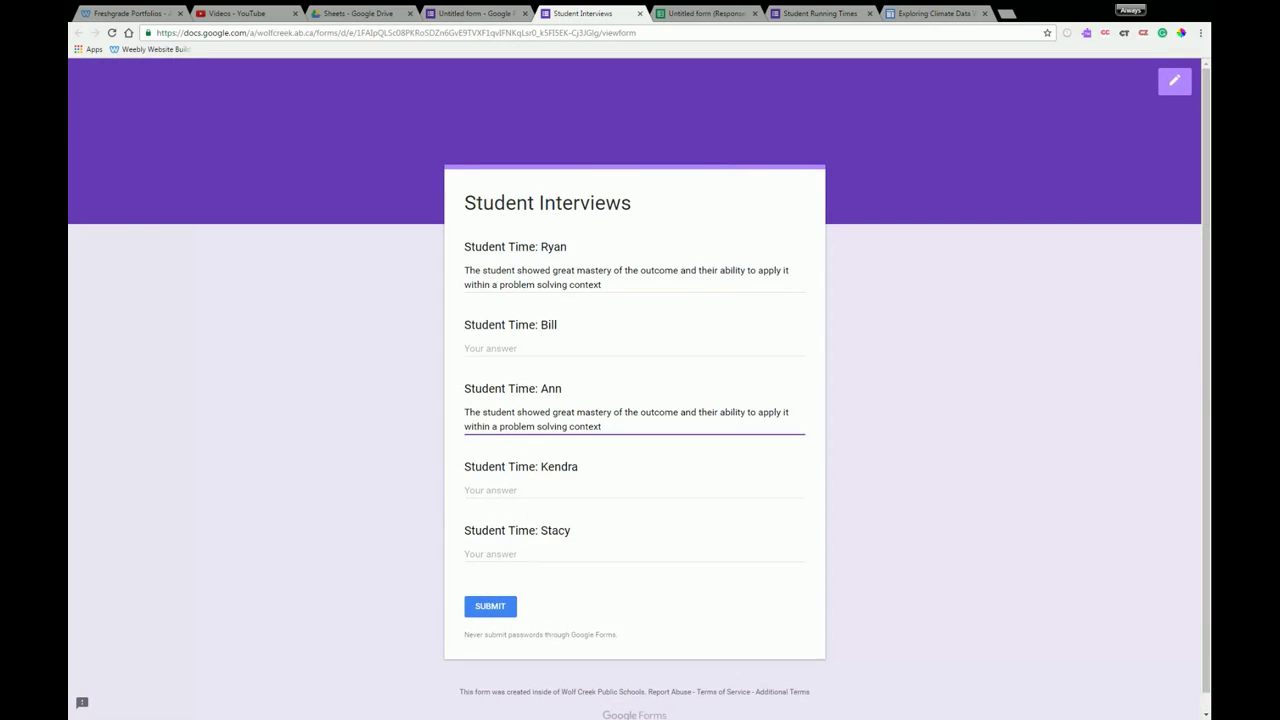
pyautogui.click(490, 562)
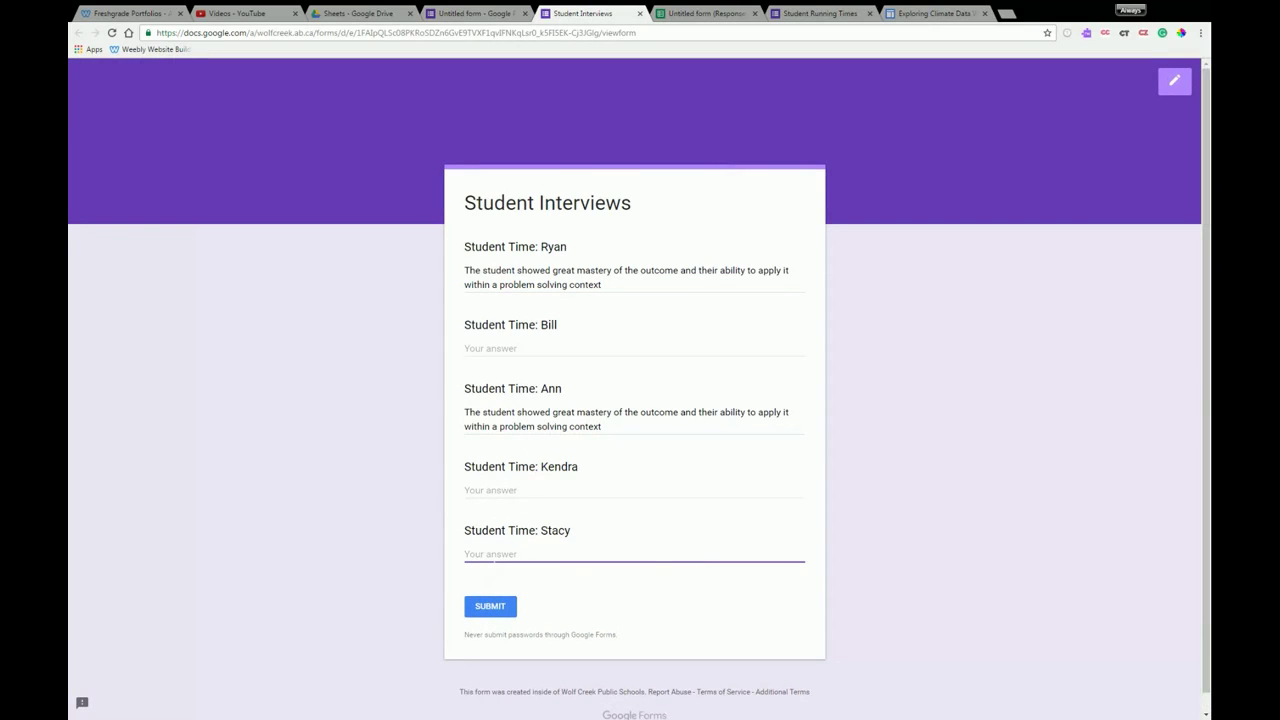
pyautogui.write('The student showed great mastery of the outcome and their ability to apply it within a problem solving context')
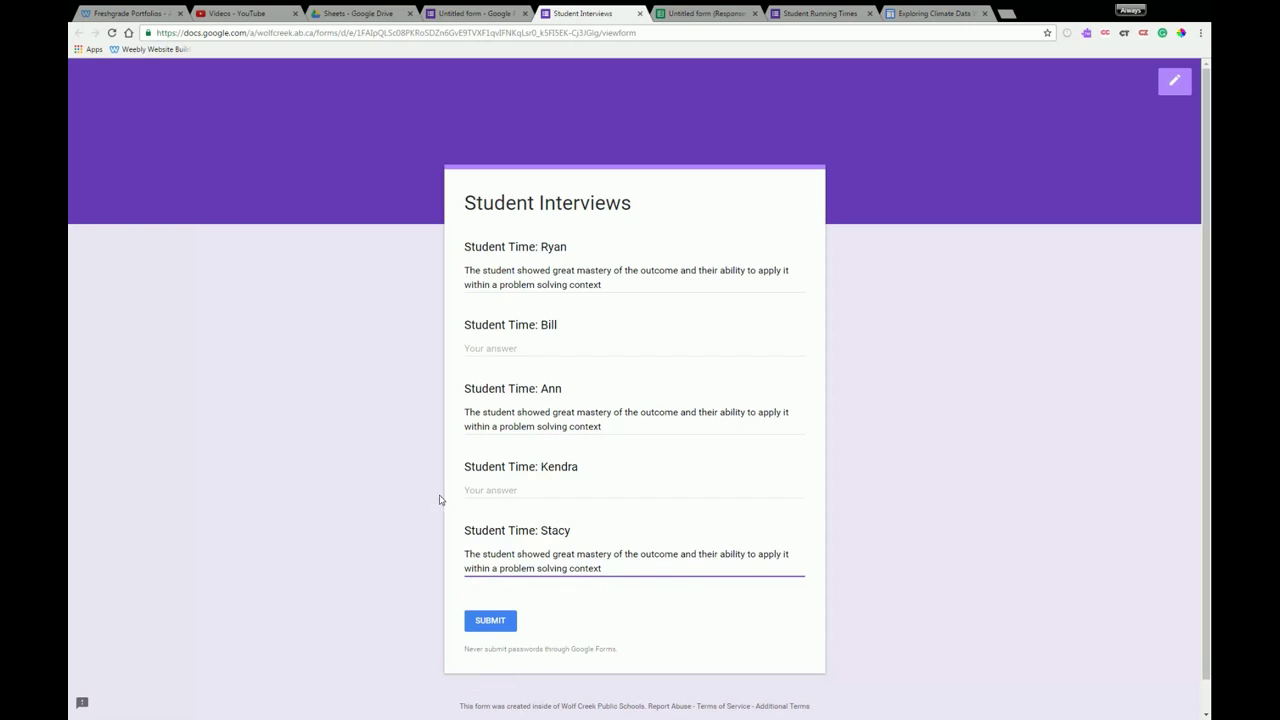
pyautogui.click(481, 625)
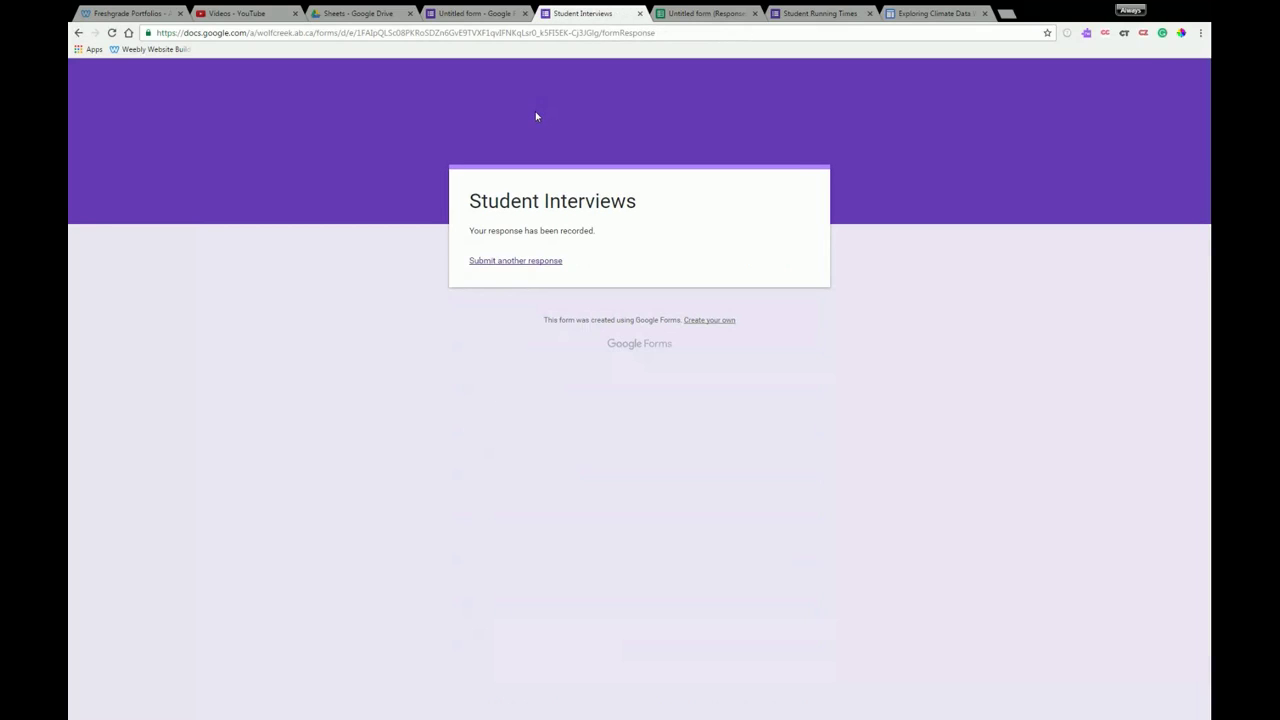
# Step: Wrap the text in columns B to F of the form responses spreadsheet so the interview comments fit their cells
pyautogui.click(669, 16)
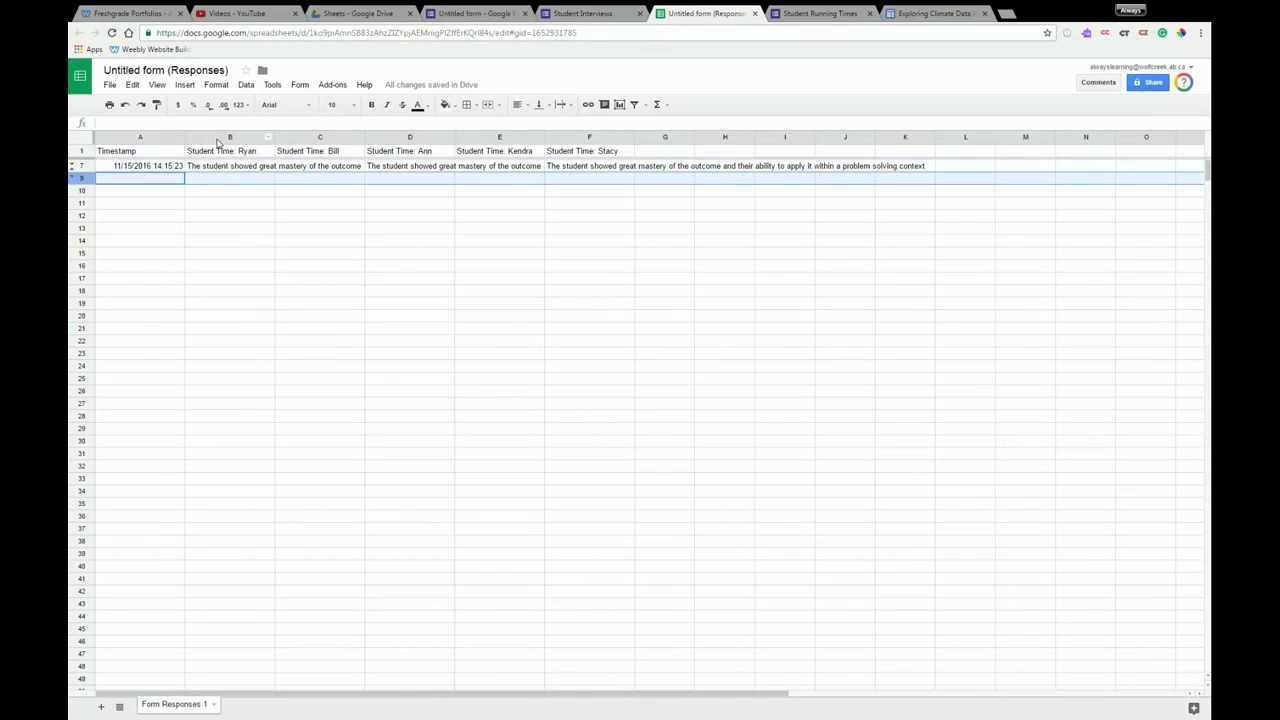
pyautogui.moveTo(218, 142); pyautogui.dragTo(572, 153)
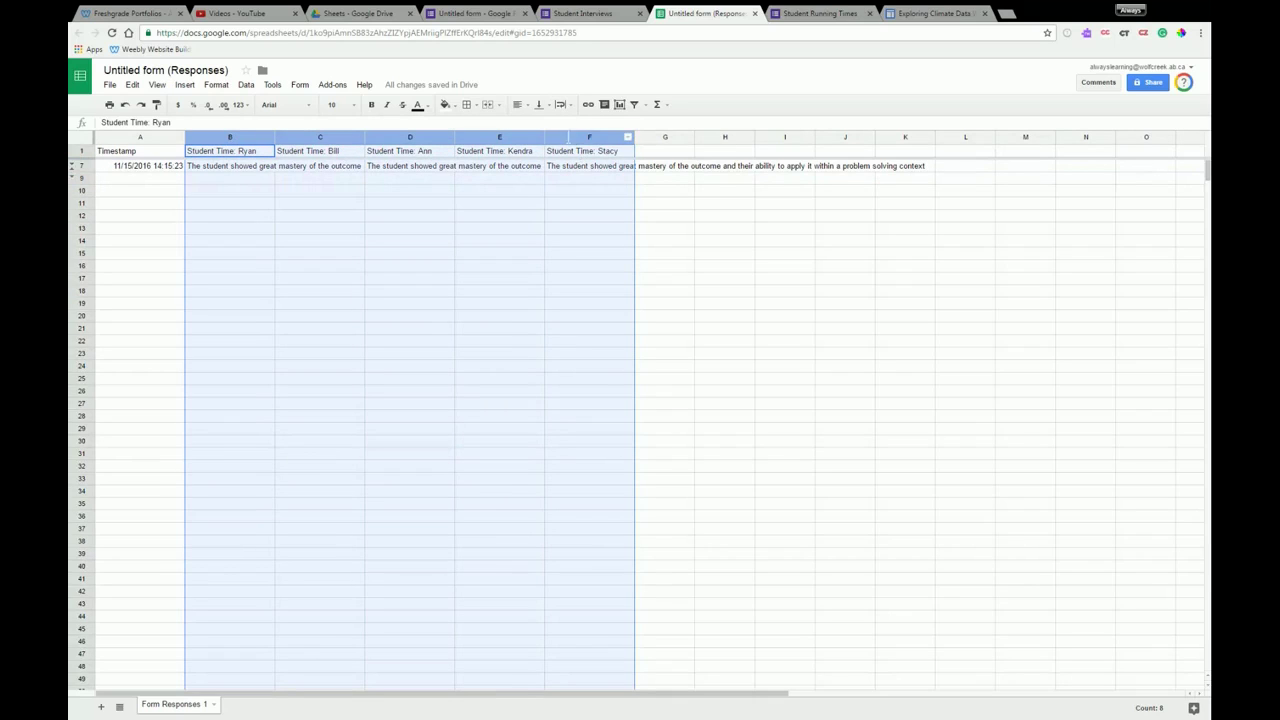
pyautogui.click(562, 104)
pyautogui.click(576, 122)
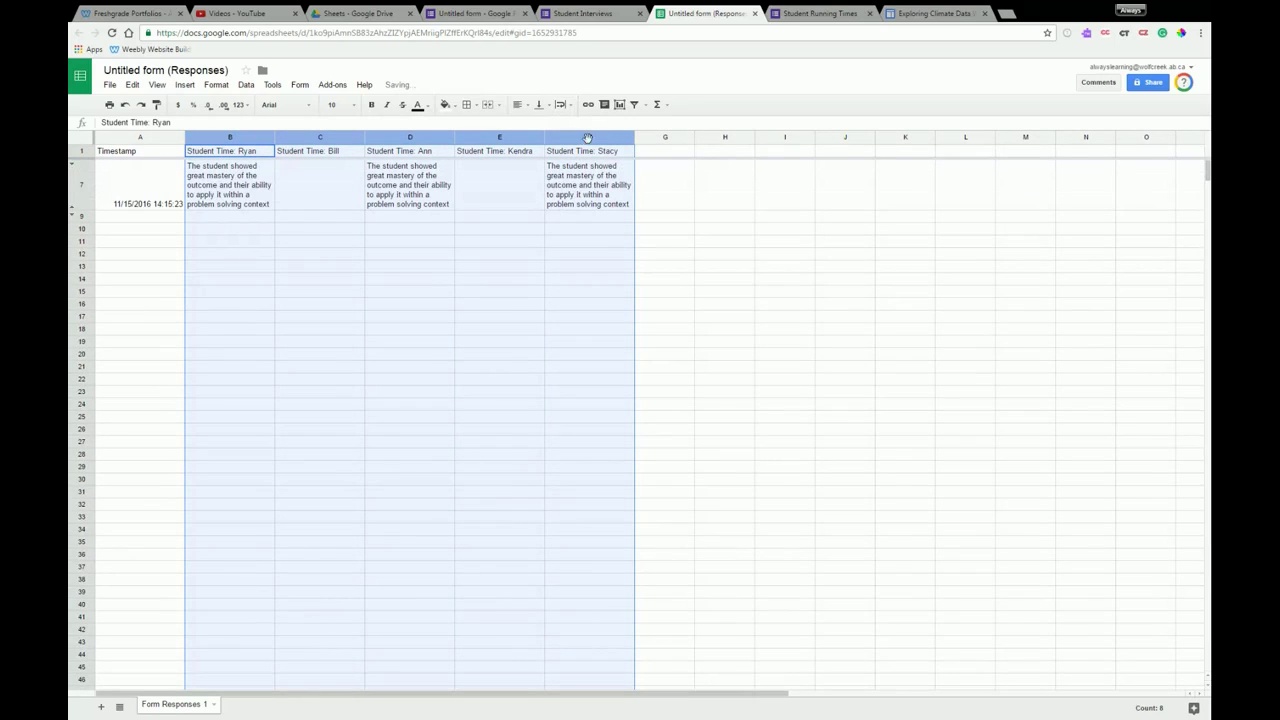
pyautogui.click(608, 194)
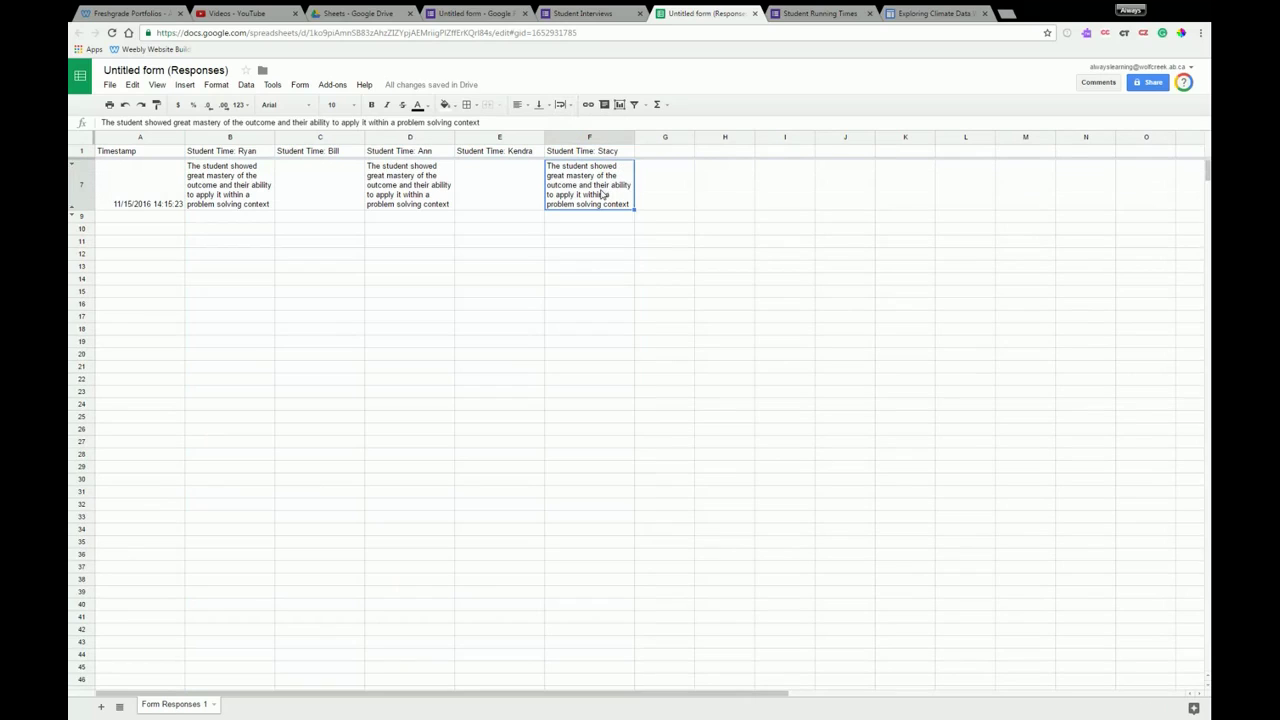